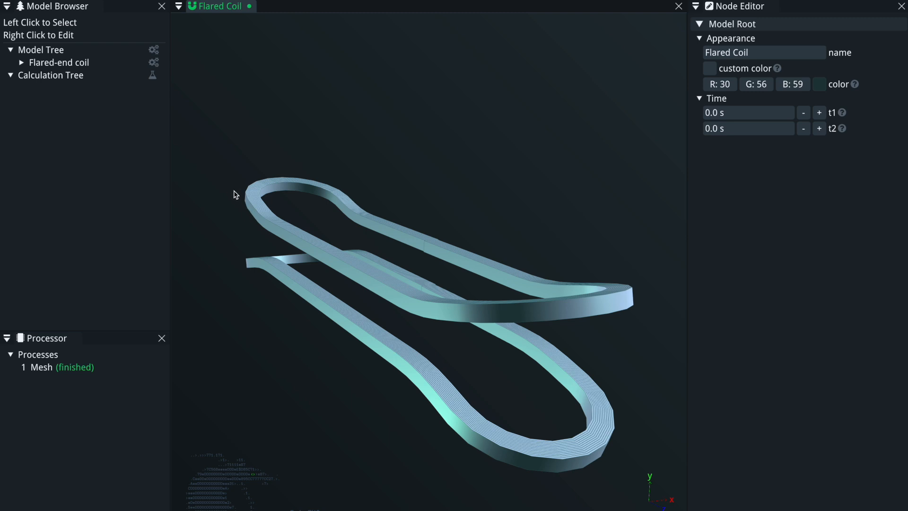
Add a Custom HB-Mesh node to the model tree.
{"action": "mouse_move", "coordinate": [354, 312]}
{"action": "middle_mouse_down"}
{"action": "mouse_move", "coordinate": [324, 314]}
{"action": "mouse_move", "coordinate": [351, 307]}
{"action": "middle_mouse_up"}
{"action": "scroll", "coordinate": [351, 303], "scroll_direction": "down", "scroll_amount": 3}
{"action": "middle_click_drag", "start_coordinate": [372, 264], "coordinate": [352, 271]}
{"action": "middle_click_drag", "start_coordinate": [386, 306], "coordinate": [327, 294]}
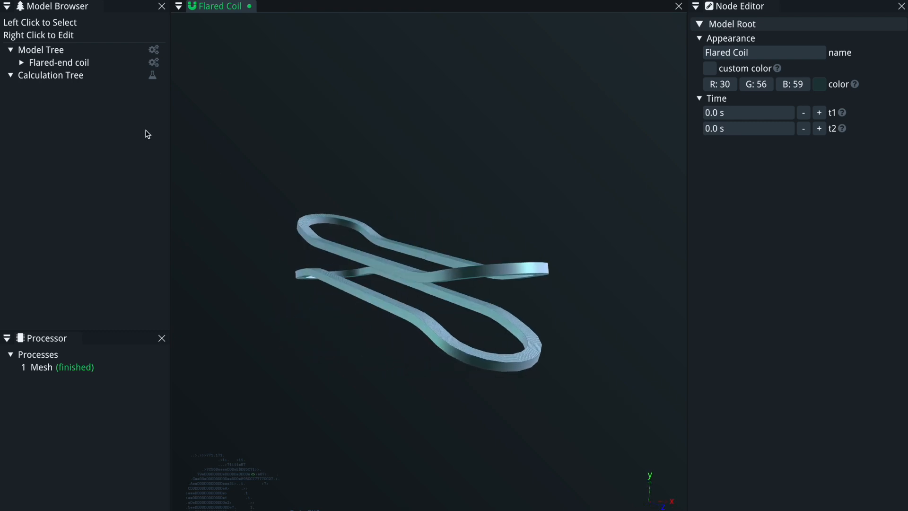
{"action": "right_click", "coordinate": [69, 51]}
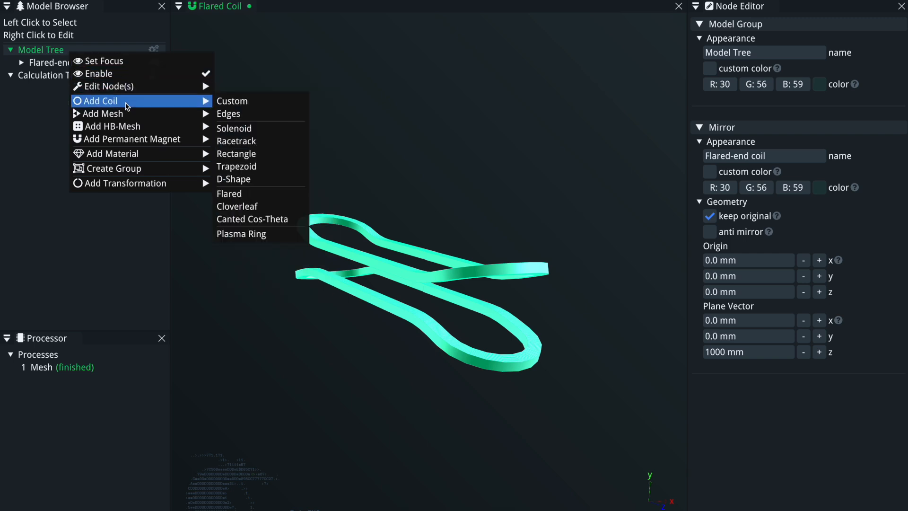
{"action": "mouse_move", "coordinate": [126, 131]}
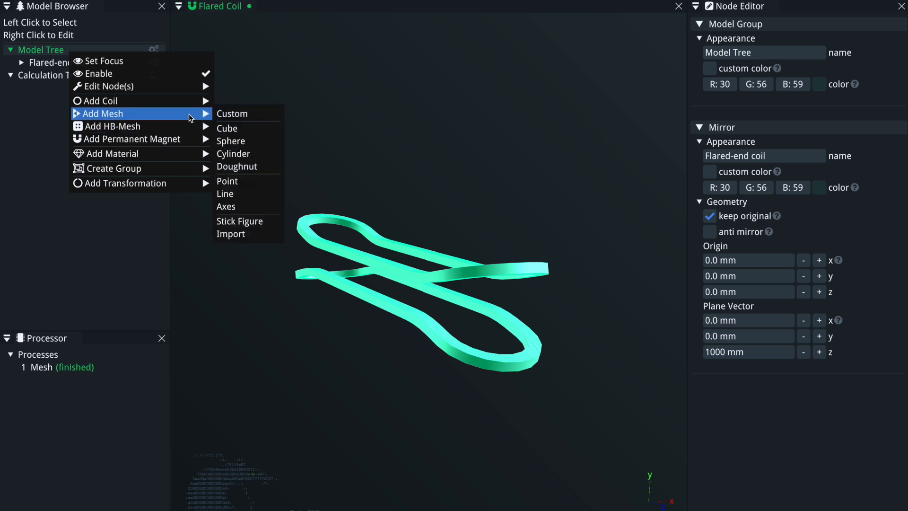
{"action": "mouse_move", "coordinate": [194, 102]}
{"action": "mouse_move", "coordinate": [196, 124]}
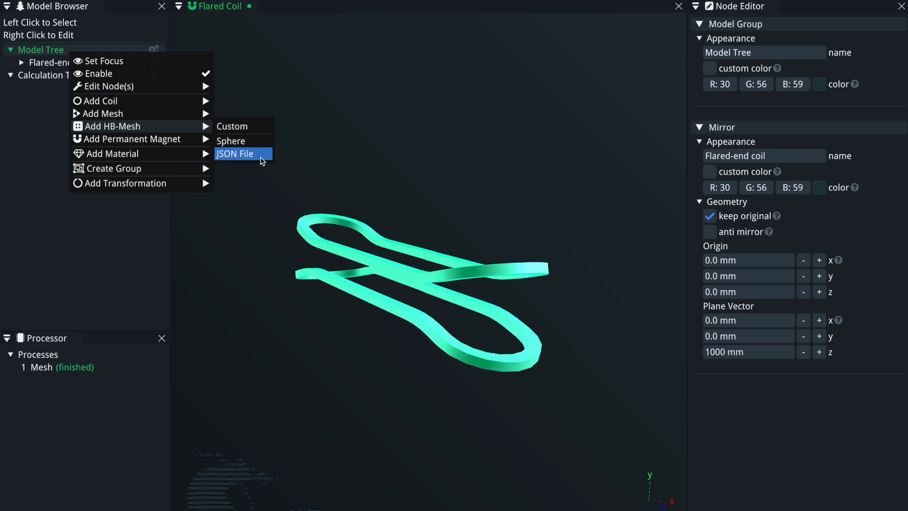
{"action": "left_click", "coordinate": [244, 131]}
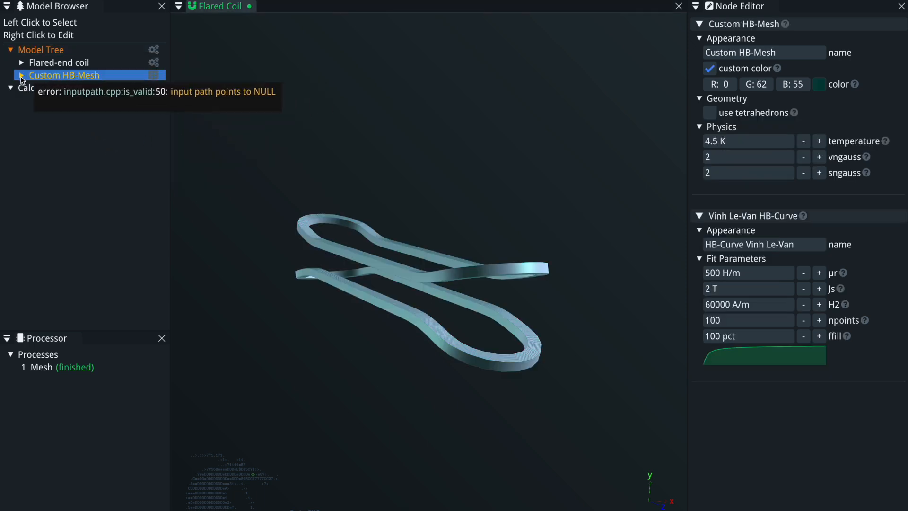
{"action": "left_click", "coordinate": [21, 75]}
{"action": "left_click", "coordinate": [97, 77]}
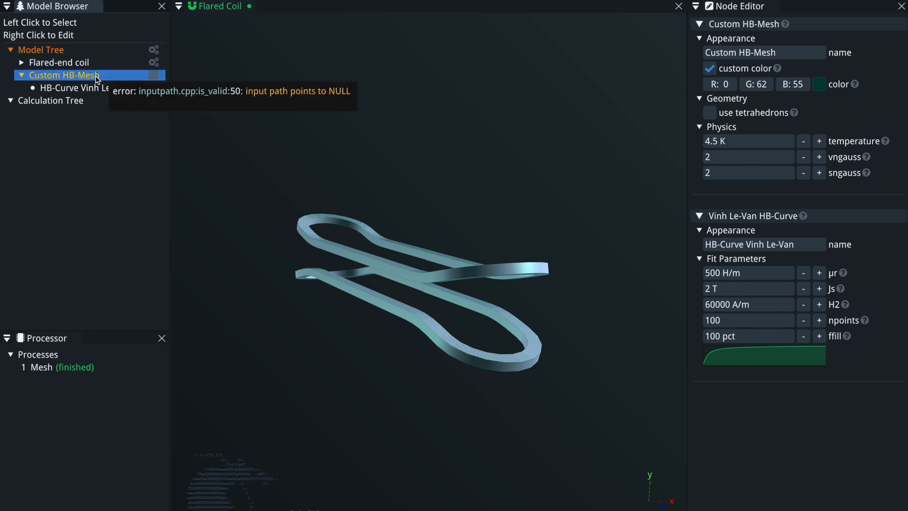
{"action": "left_click", "coordinate": [98, 89]}
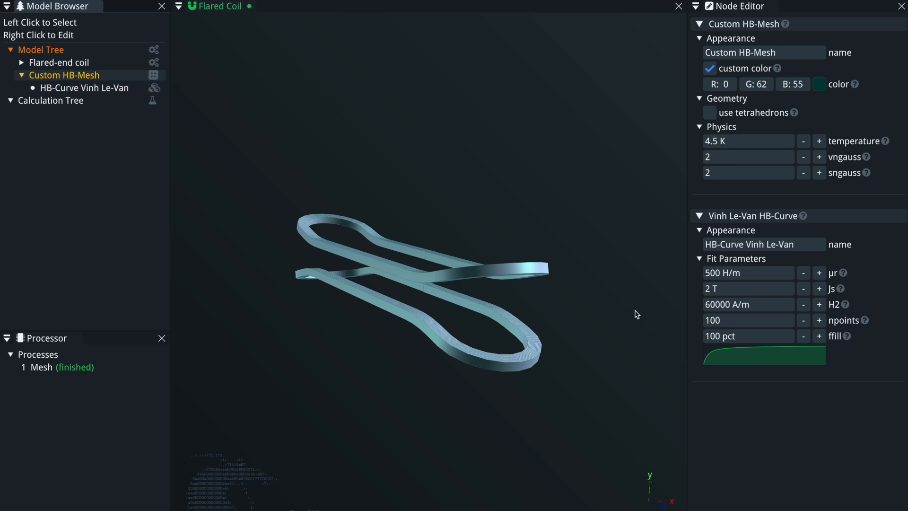
{"action": "left_click", "coordinate": [115, 90]}
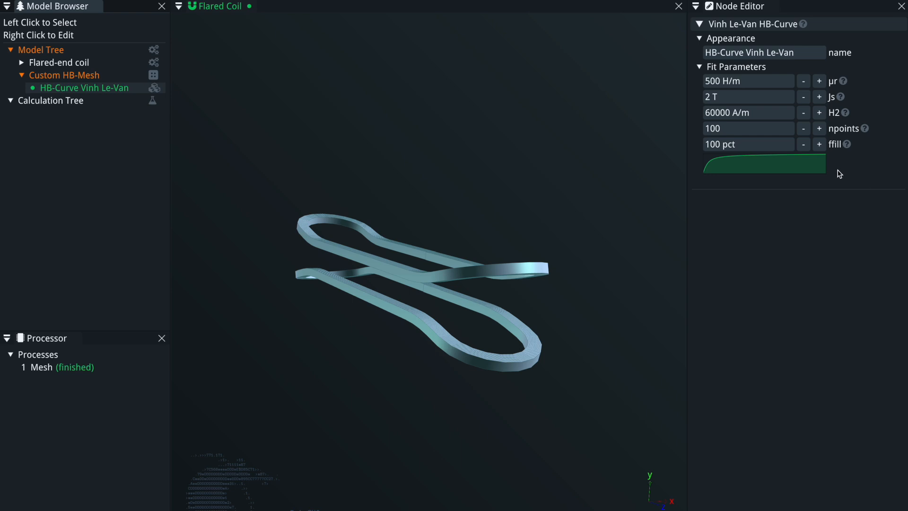
{"action": "mouse_move", "coordinate": [787, 163]}
{"action": "right_click", "coordinate": [94, 80]}
{"action": "mouse_move", "coordinate": [161, 167]}
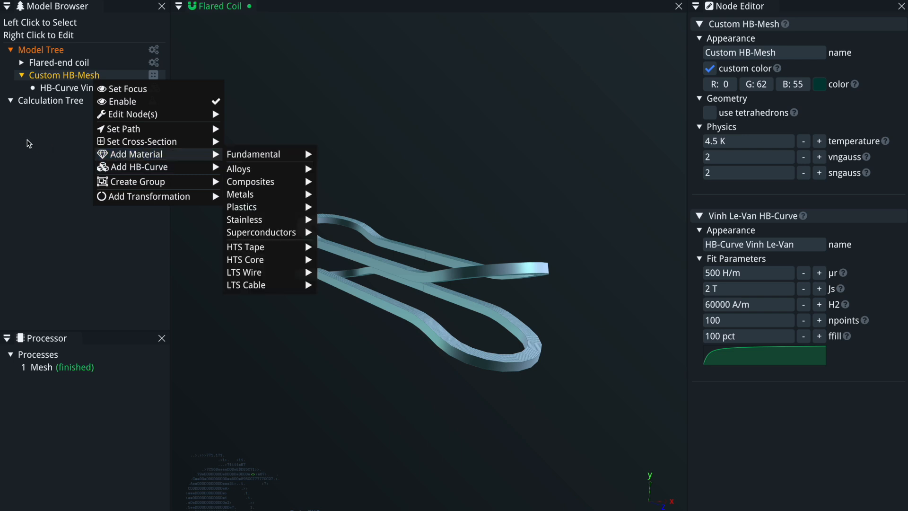
{"action": "left_click", "coordinate": [33, 144]}
{"action": "left_click", "coordinate": [92, 77]}
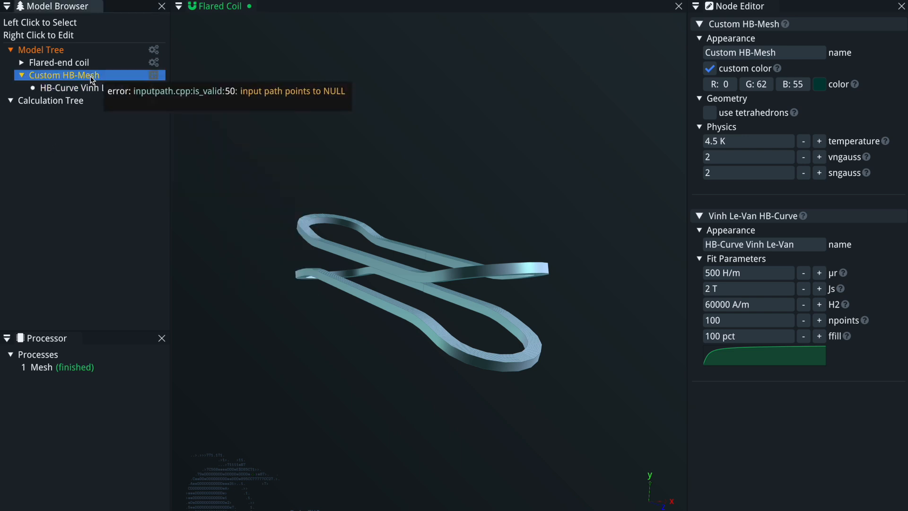
Set the Custom HB-Mesh path to an Axis path.
{"action": "right_click", "coordinate": [92, 79]}
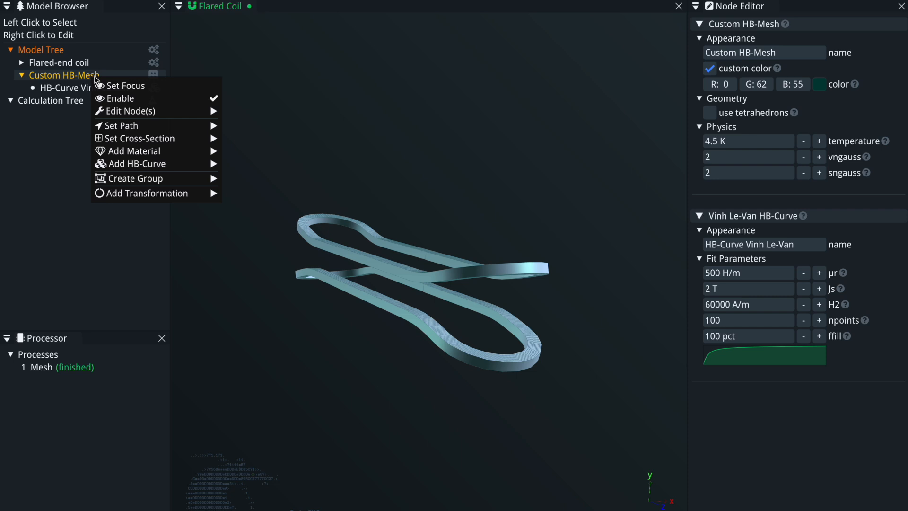
{"action": "mouse_move", "coordinate": [134, 127]}
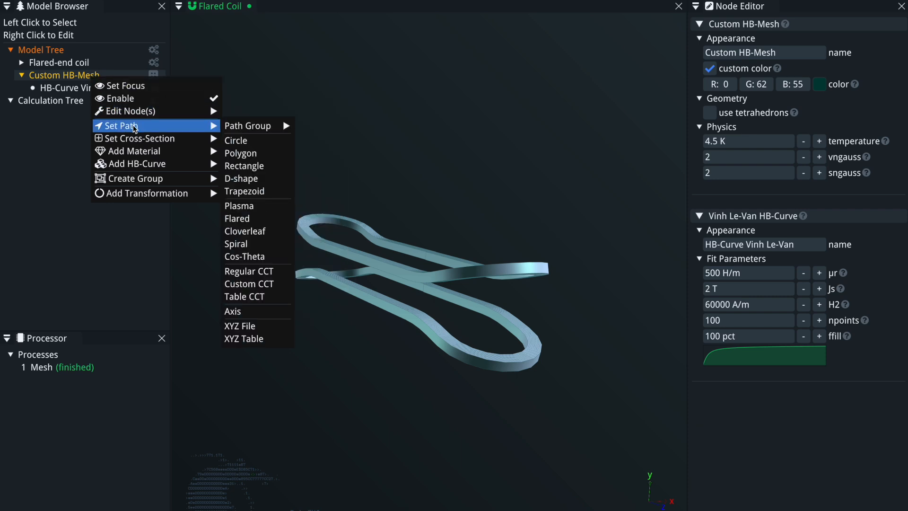
{"action": "mouse_move", "coordinate": [210, 193]}
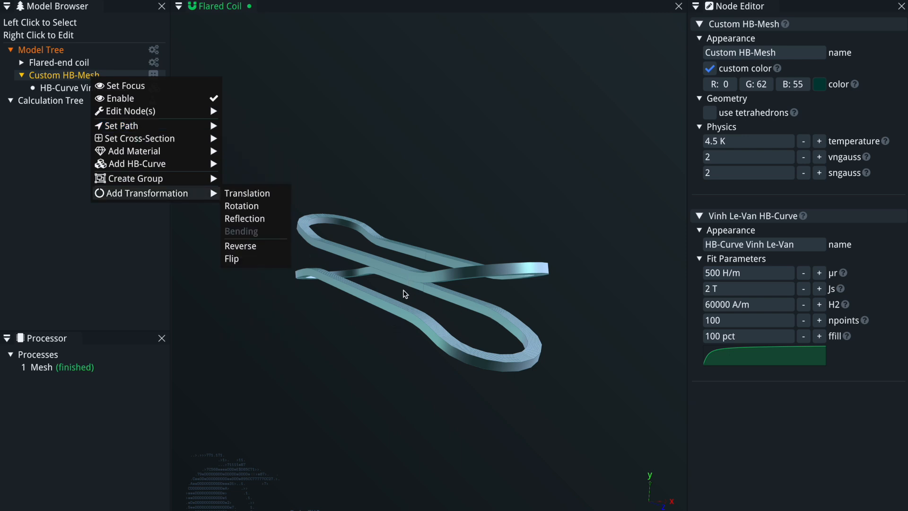
{"action": "mouse_move", "coordinate": [238, 135]}
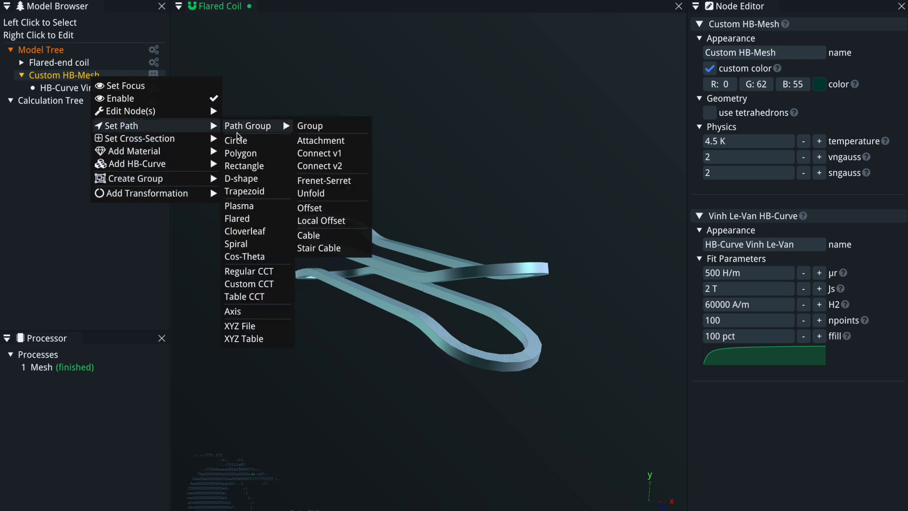
{"action": "left_click", "coordinate": [243, 317]}
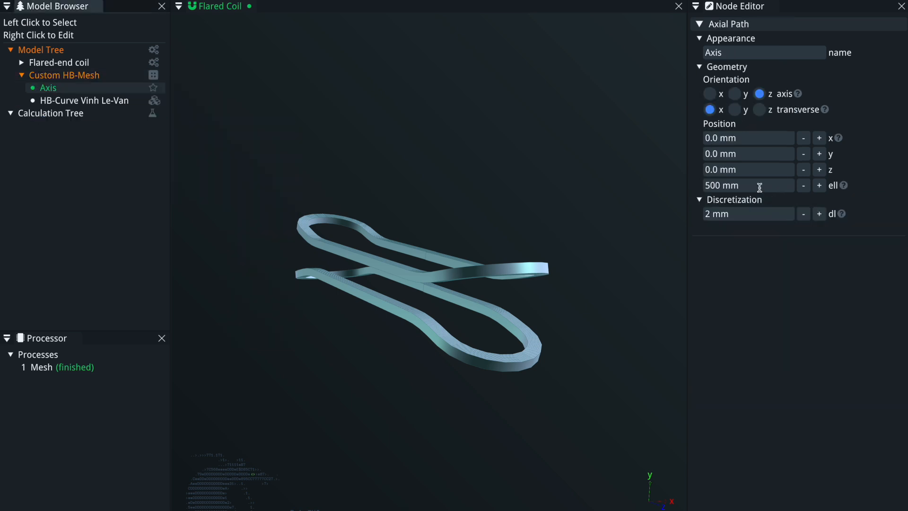
Set the Custom HB-Mesh cross-section to Distmesh.
{"action": "right_click", "coordinate": [94, 77]}
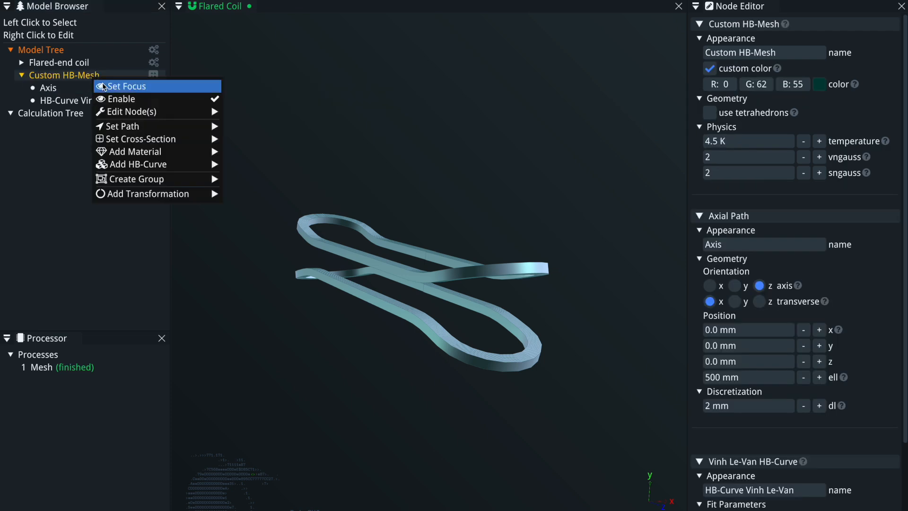
{"action": "mouse_move", "coordinate": [139, 142]}
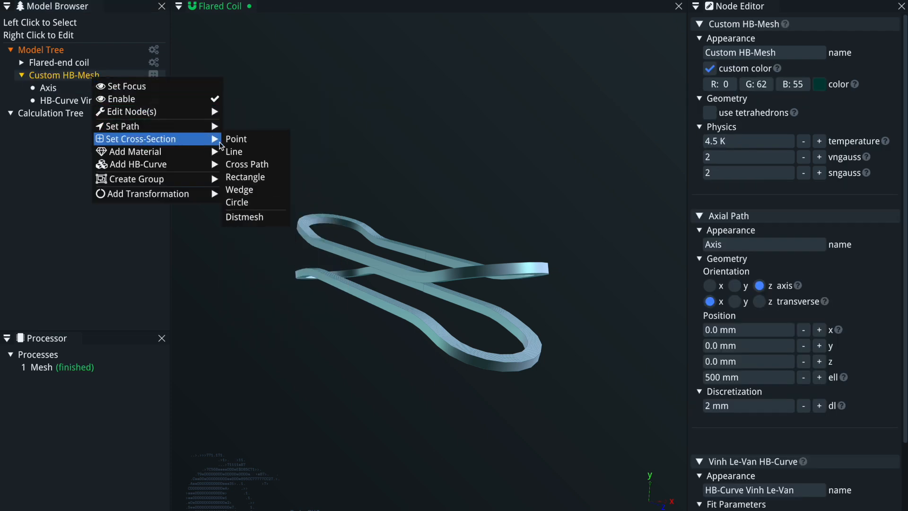
{"action": "left_click", "coordinate": [260, 218]}
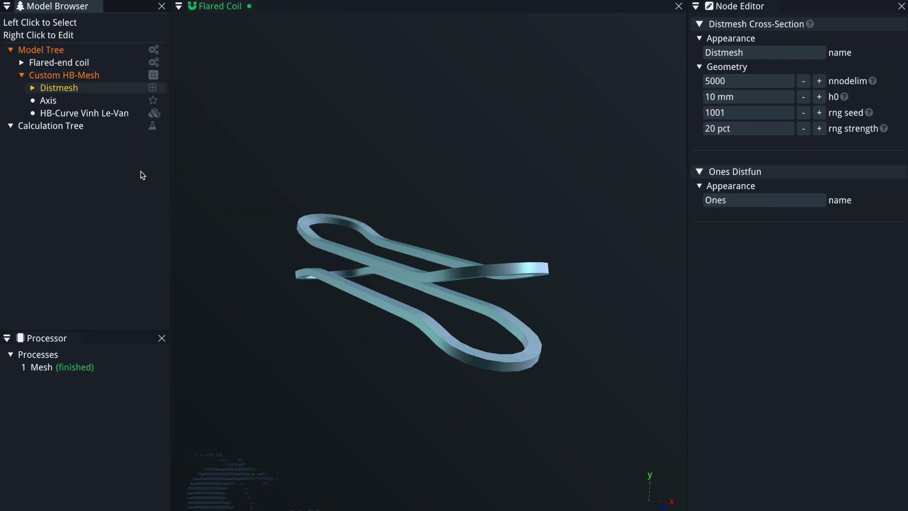
Add a Circle distance function to the Distmesh cross-section.
{"action": "right_click", "coordinate": [75, 89]}
{"action": "mouse_move", "coordinate": [136, 116]}
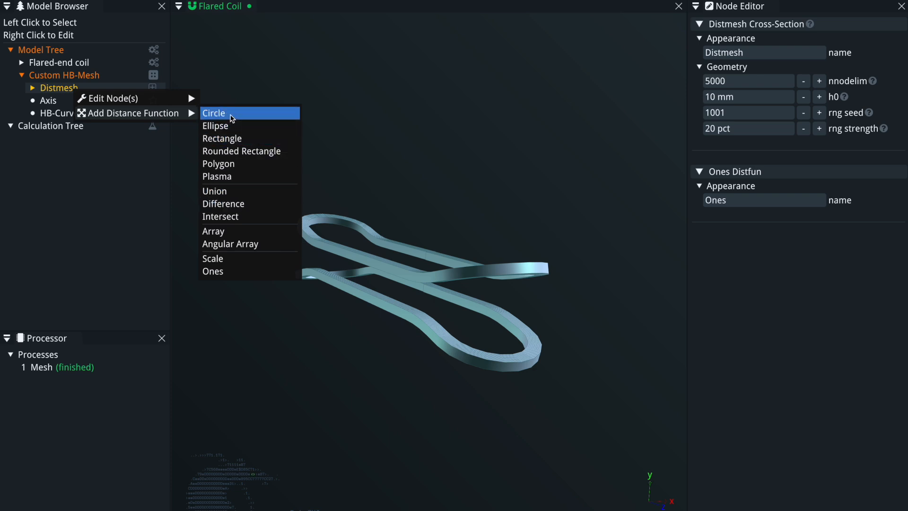
{"action": "left_click", "coordinate": [232, 118]}
{"action": "left_click_drag", "start_coordinate": [338, 290], "coordinate": [476, 285]}
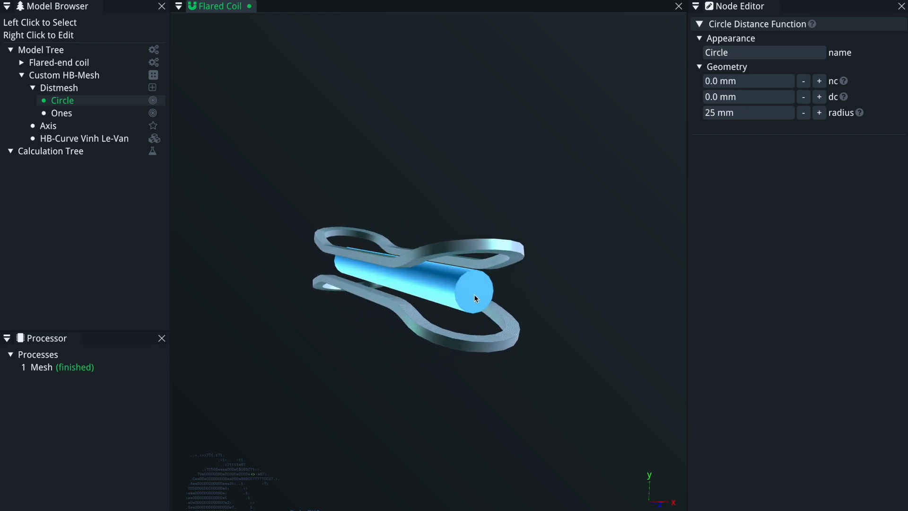
{"action": "left_click_drag", "start_coordinate": [404, 281], "coordinate": [289, 268]}
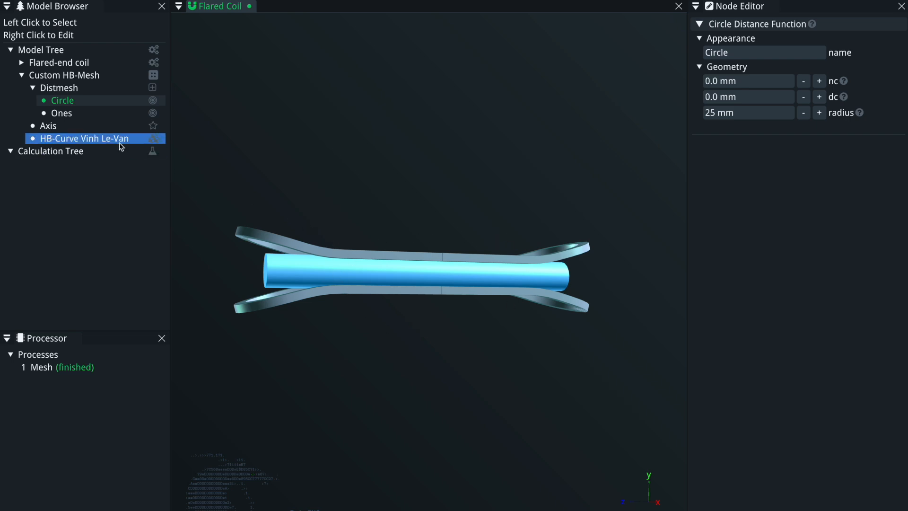
Set the axis path length ell to 300 mm.
{"action": "left_click", "coordinate": [55, 127]}
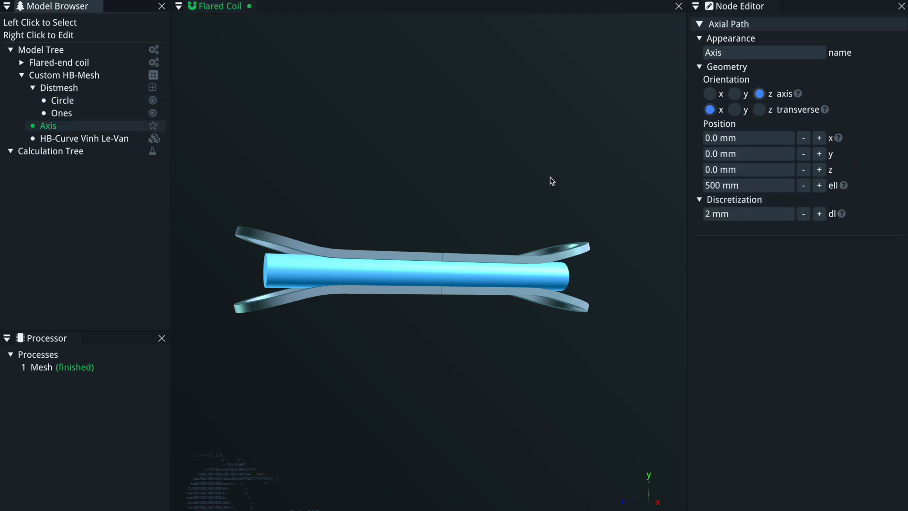
{"action": "left_click", "coordinate": [748, 186]}
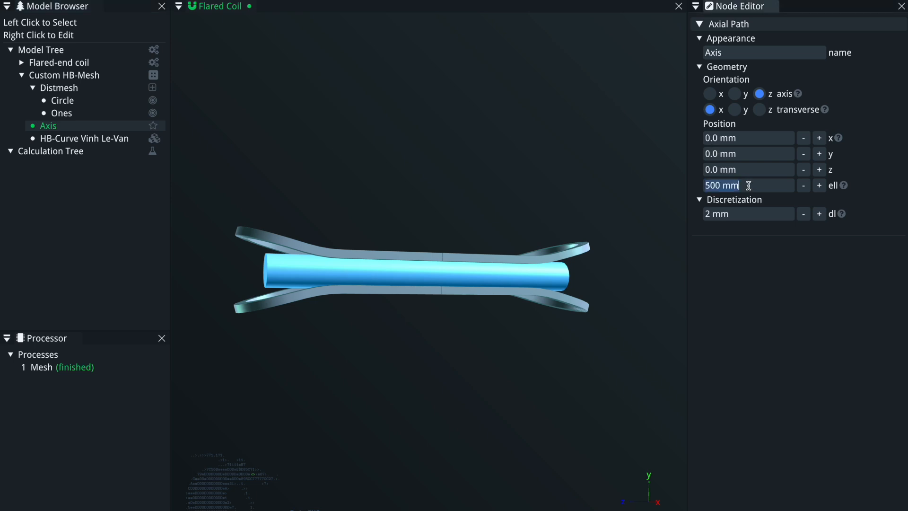
{"action": "type", "text": "300"}
{"action": "key", "text": "Return"}
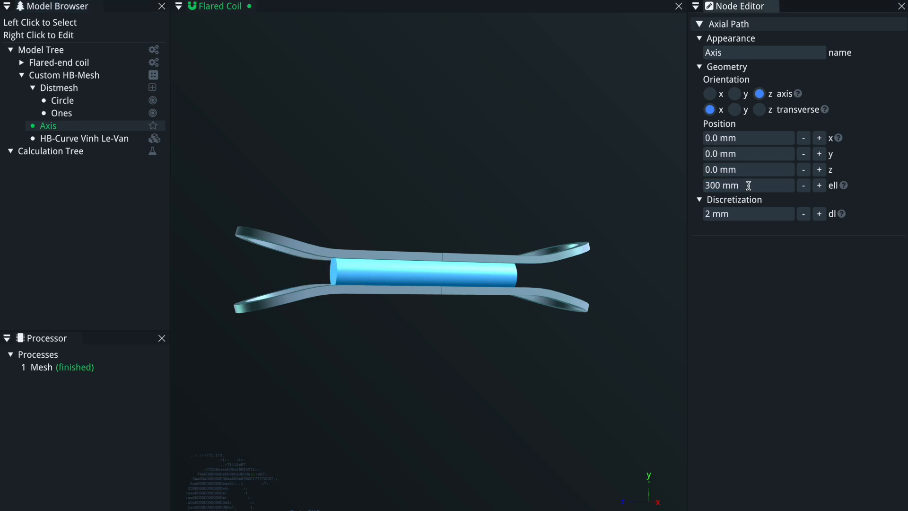
Set the axis path length ell to 290 mm.
{"action": "left_click_drag", "start_coordinate": [444, 330], "coordinate": [421, 379]}
{"action": "left_click", "coordinate": [752, 185]}
{"action": "type", "text": "290"}
{"action": "key", "text": "Return"}
Set the Circle distance function's radius to 150 mm.
{"action": "left_click_drag", "start_coordinate": [378, 352], "coordinate": [293, 209]}
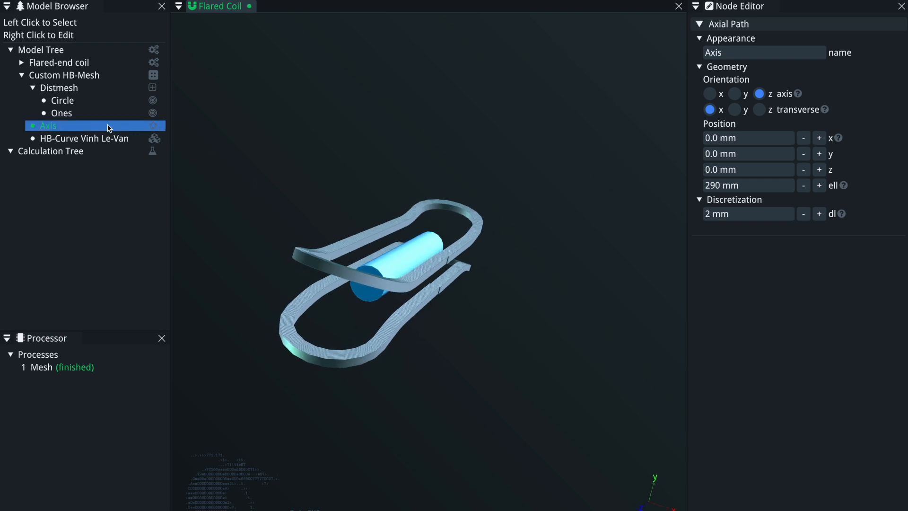
{"action": "left_click", "coordinate": [89, 101]}
{"action": "left_click", "coordinate": [747, 113]}
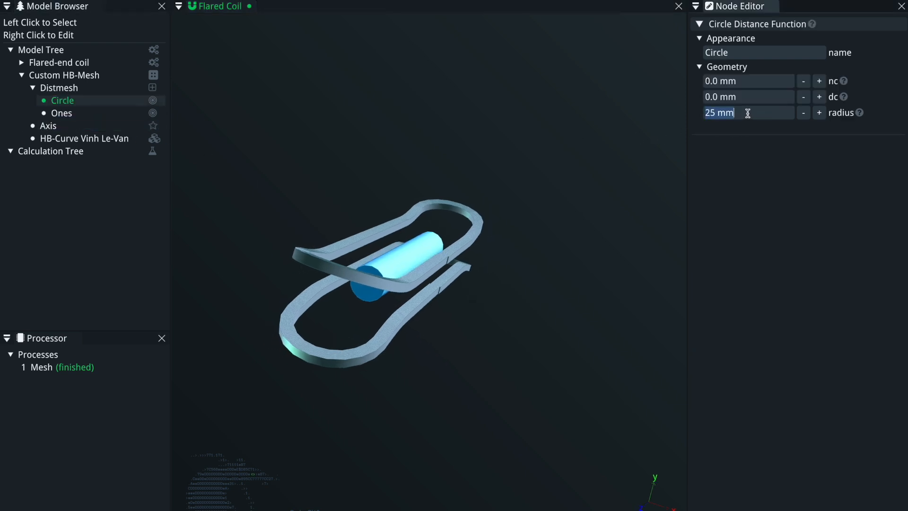
{"action": "type", "text": "150"}
{"action": "key", "text": "Return"}
{"action": "middle_click_drag", "start_coordinate": [513, 290], "coordinate": [283, 206]}
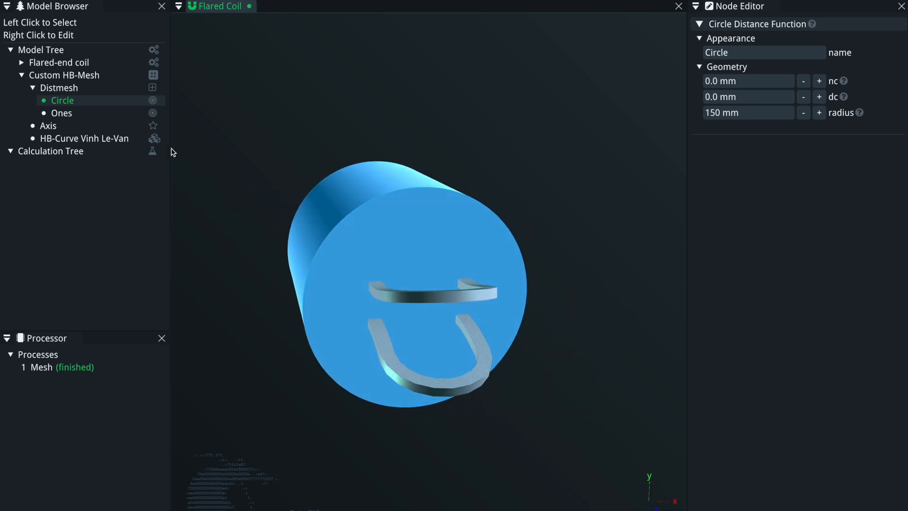
{"action": "middle_click_drag", "start_coordinate": [350, 206], "coordinate": [339, 270]}
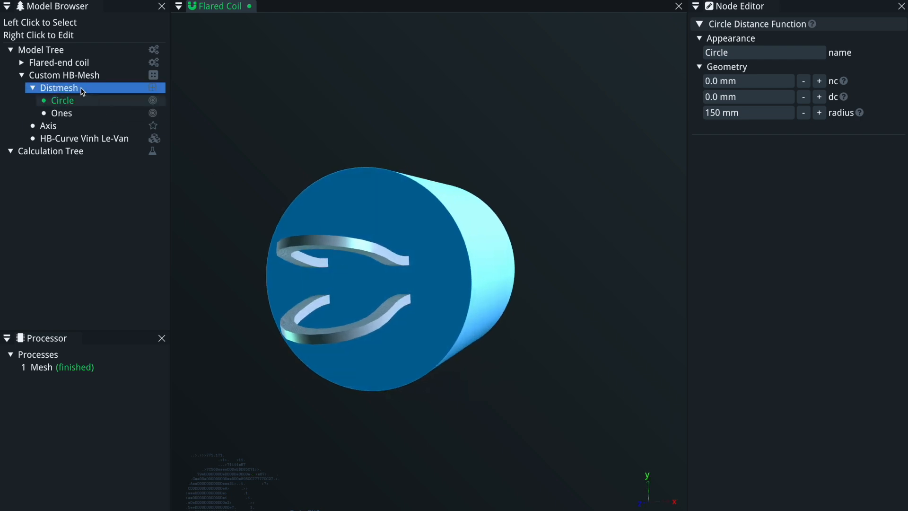
{"action": "right_click", "coordinate": [76, 103]}
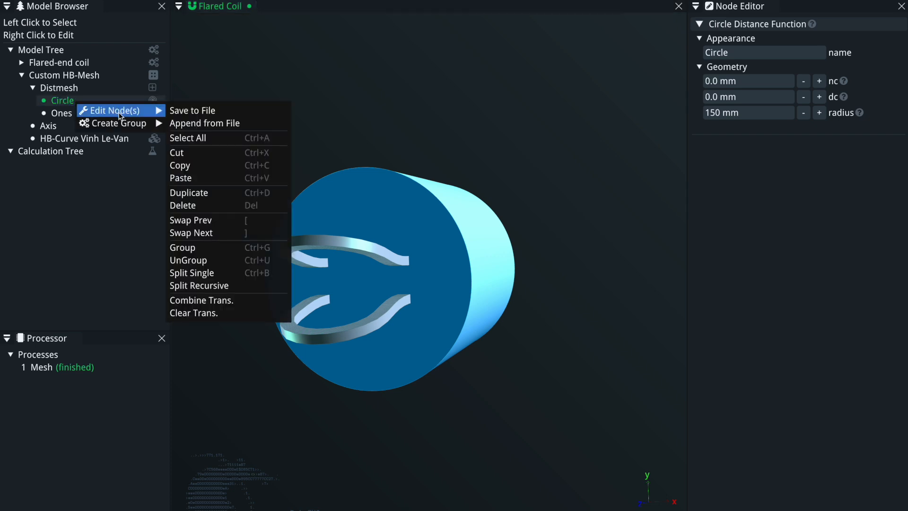
{"action": "mouse_move", "coordinate": [126, 124]}
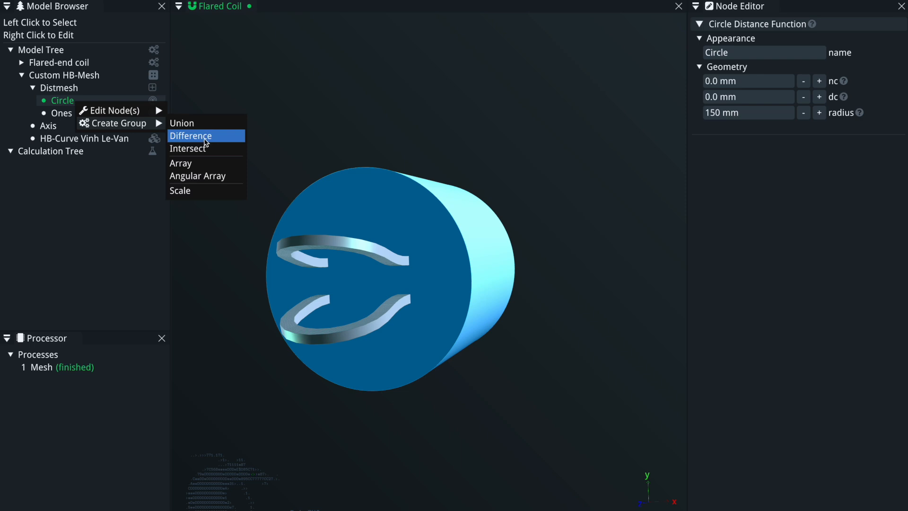
{"action": "left_click", "coordinate": [64, 94]}
{"action": "left_click", "coordinate": [64, 94]}
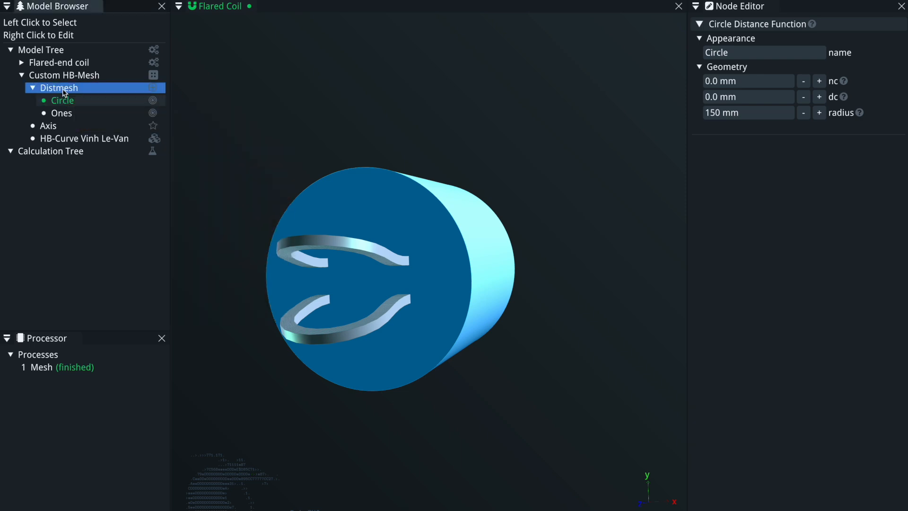
Group the Circle into a Difference distance function.
{"action": "left_click", "coordinate": [65, 102]}
{"action": "right_click", "coordinate": [66, 103]}
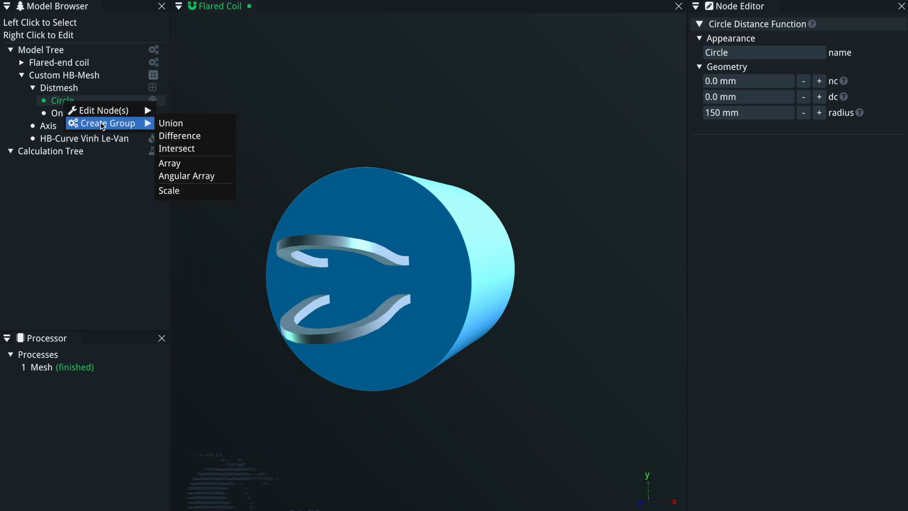
{"action": "left_click", "coordinate": [192, 137]}
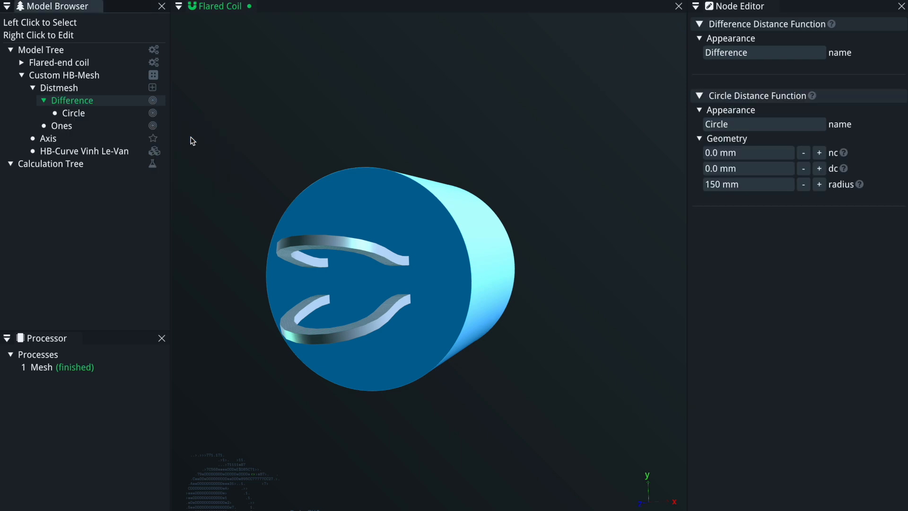
Add a Rectangle distance function inside the Difference group.
{"action": "right_click", "coordinate": [96, 102]}
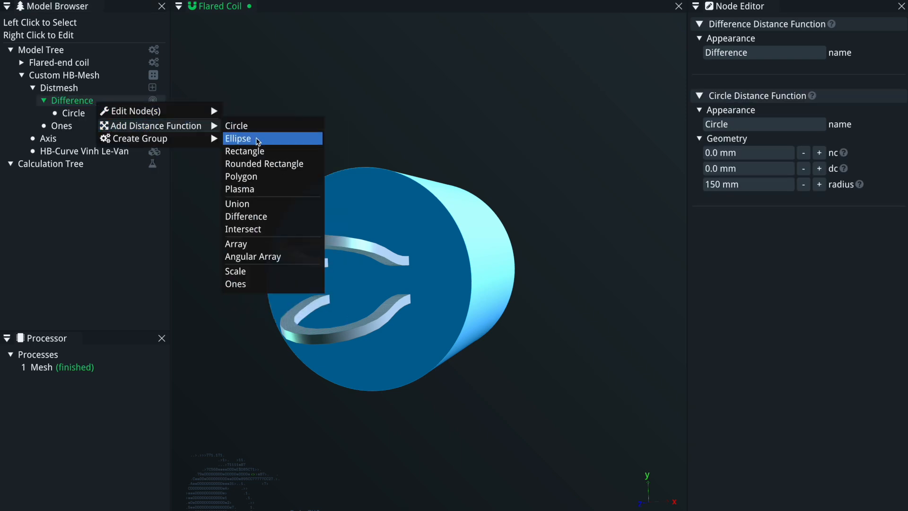
{"action": "left_click", "coordinate": [259, 153]}
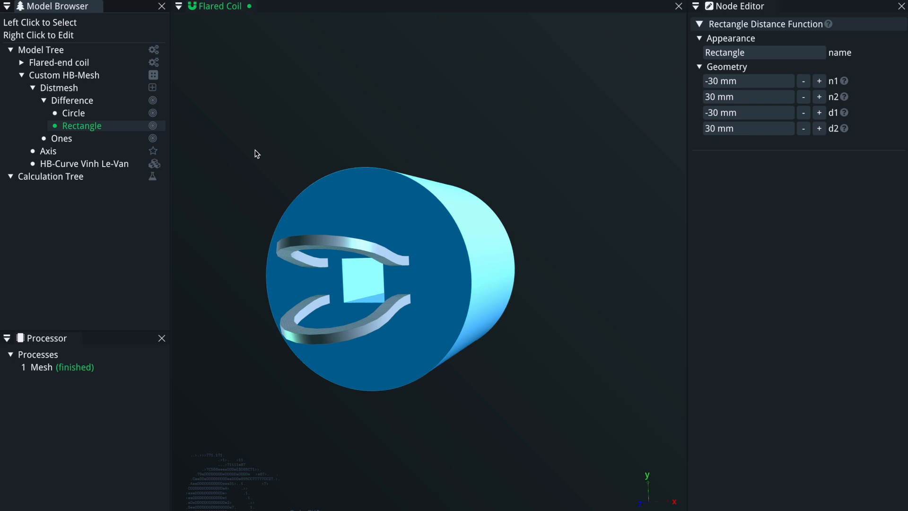
Set the Rectangle distance function's n1 to -65 mm, n2 to 65 mm, d1 to -80 mm and d2 to 80 mm.
{"action": "left_click", "coordinate": [88, 114]}
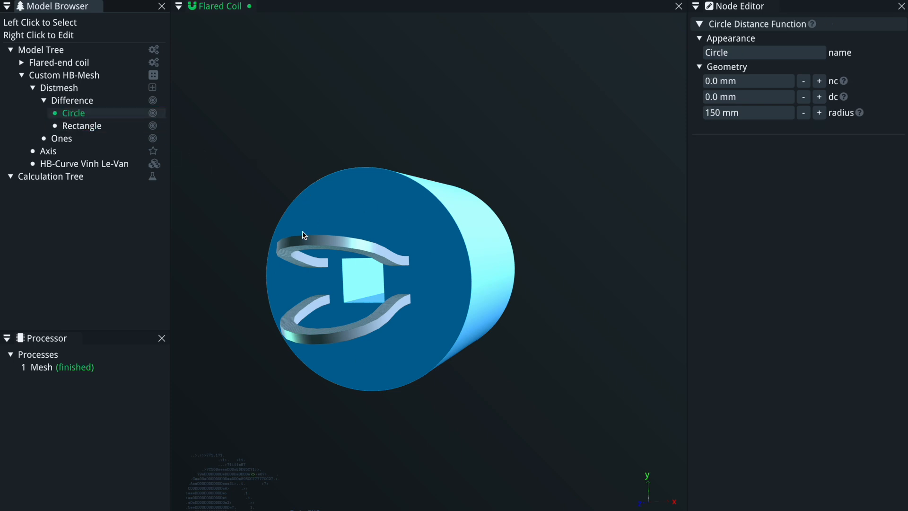
{"action": "left_click", "coordinate": [101, 126]}
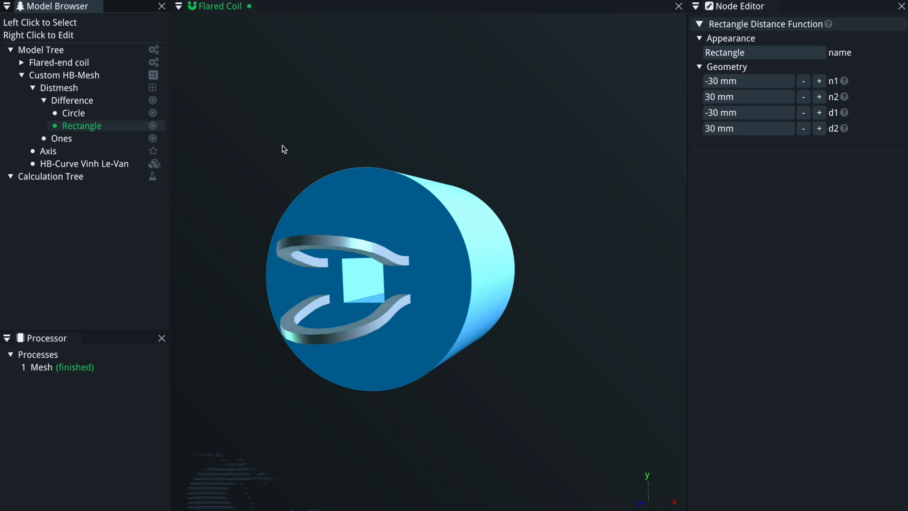
{"action": "left_click_drag", "start_coordinate": [387, 294], "coordinate": [422, 290]}
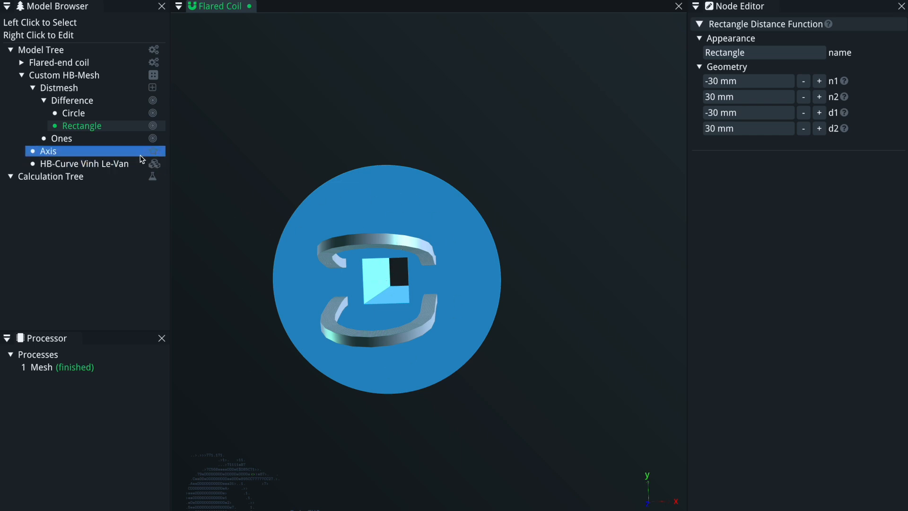
{"action": "left_click", "coordinate": [96, 128]}
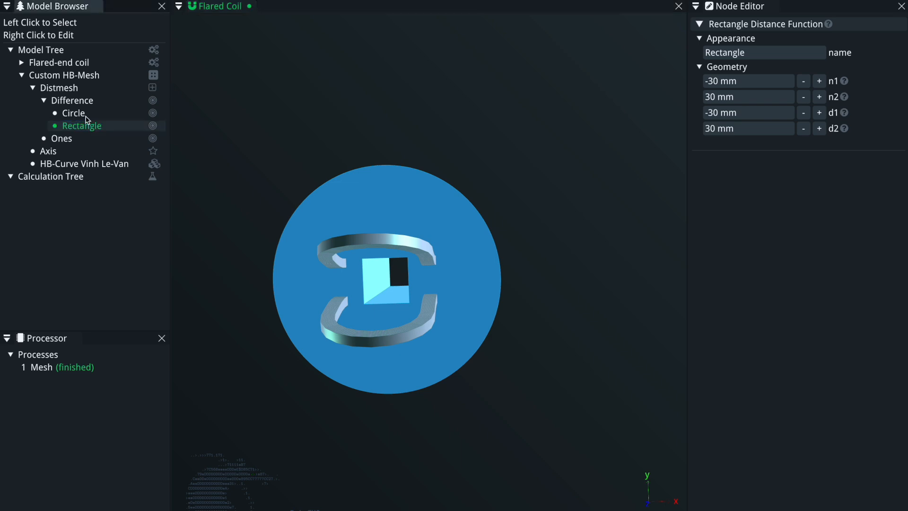
{"action": "left_click_drag", "start_coordinate": [468, 256], "coordinate": [376, 241]}
{"action": "left_click", "coordinate": [776, 81]}
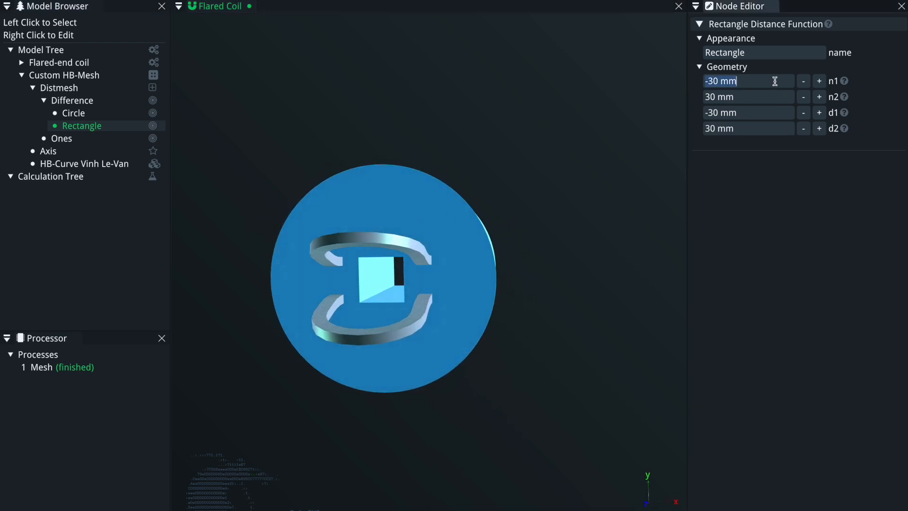
{"action": "type", "text": "-65"}
{"action": "key", "text": "Tab"}
{"action": "type", "text": "65"}
{"action": "key", "text": "Tab"}
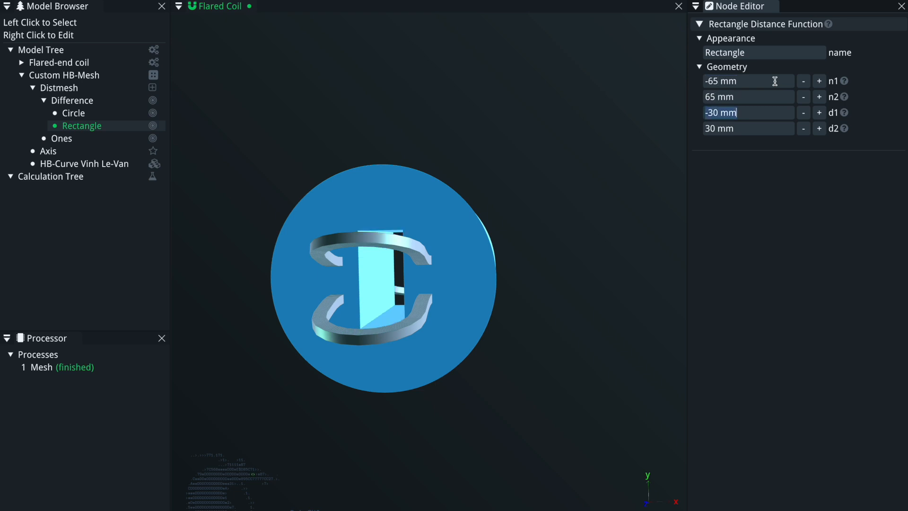
{"action": "type", "text": "-80"}
{"action": "key", "text": "Tab"}
{"action": "type", "text": "80"}
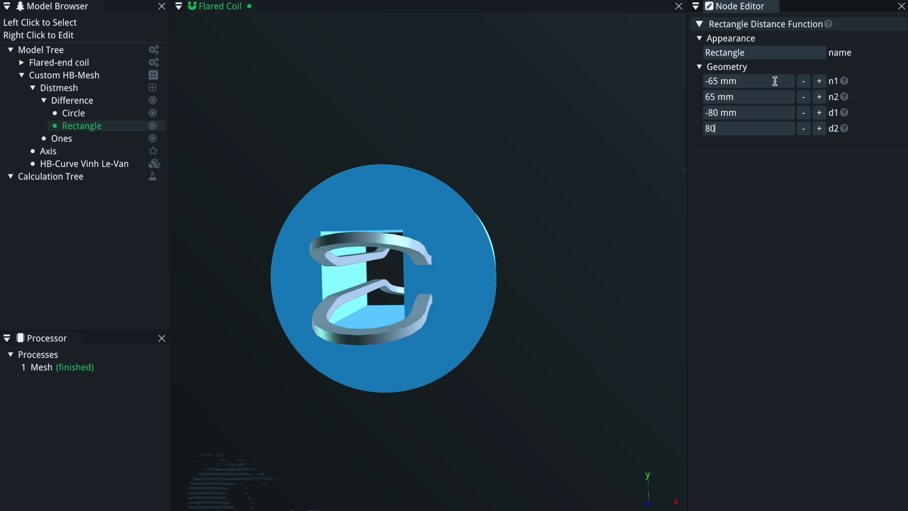
{"action": "key", "text": "Tab"}
Examine the Custom HB-Mesh and its Distmesh cross-section settings, including the h0 target element size.
{"action": "left_click_drag", "start_coordinate": [476, 269], "coordinate": [394, 327]}
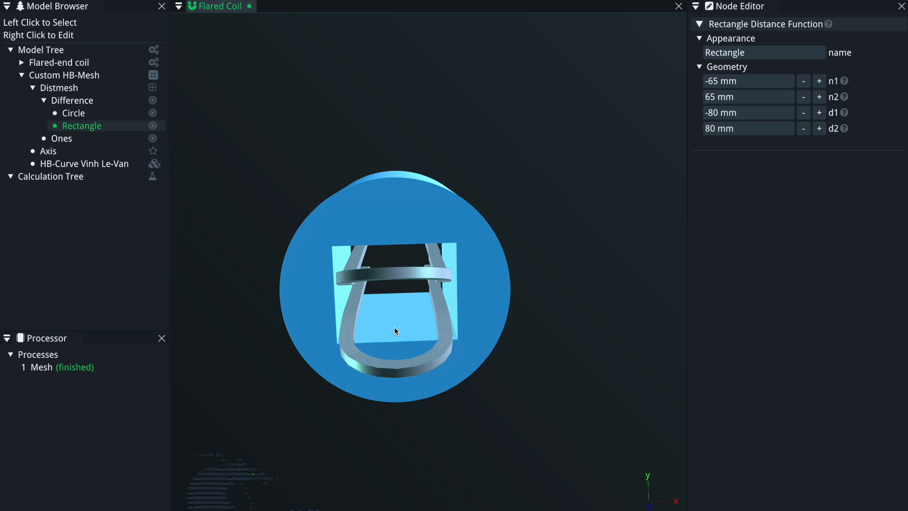
{"action": "left_click_drag", "start_coordinate": [398, 279], "coordinate": [322, 296]}
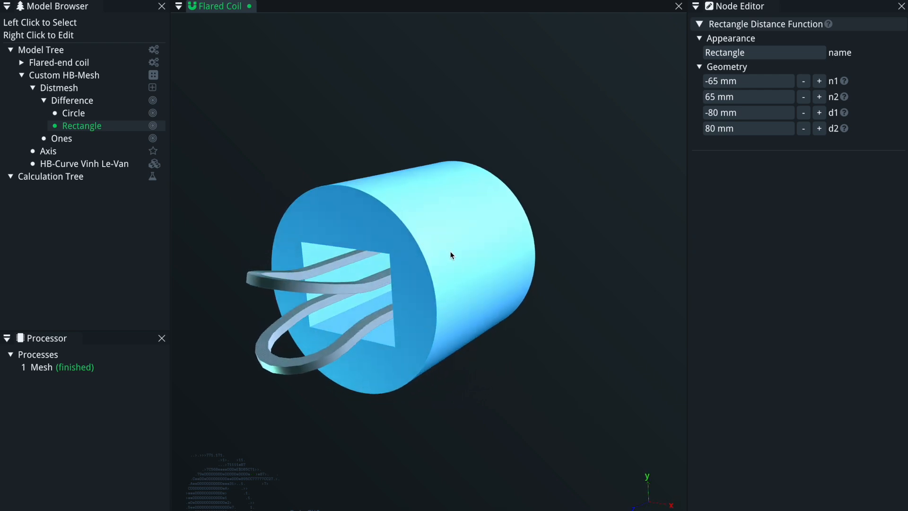
{"action": "left_click", "coordinate": [358, 218]}
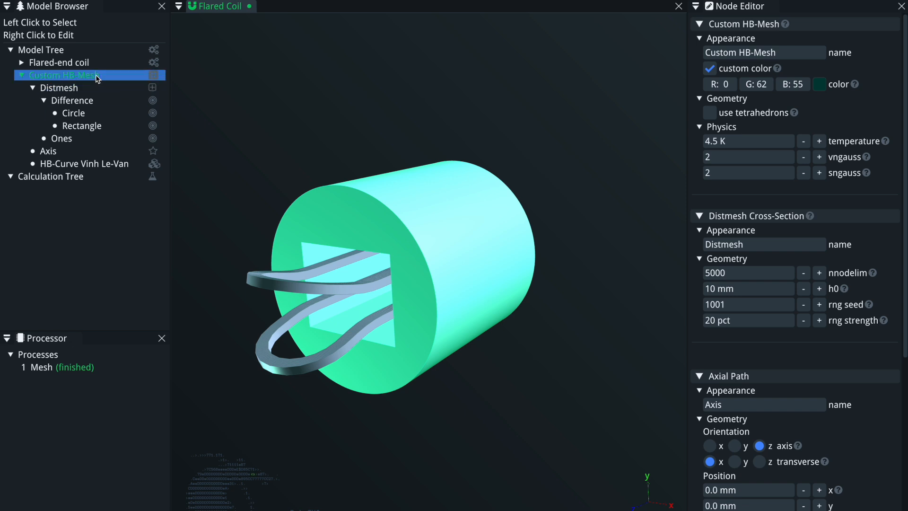
{"action": "left_click", "coordinate": [84, 74]}
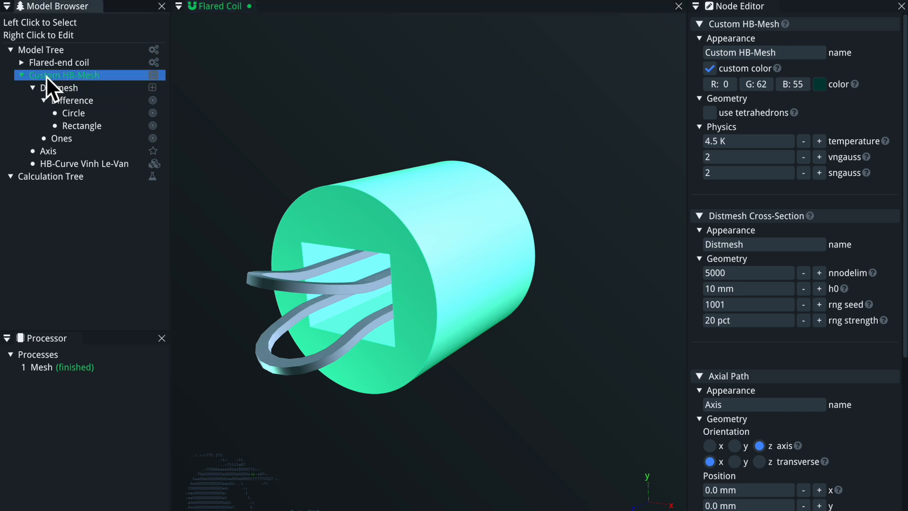
{"action": "scroll", "coordinate": [879, 261], "scroll_direction": "down", "scroll_amount": 5}
{"action": "scroll", "coordinate": [874, 258], "scroll_direction": "up", "scroll_amount": 5}
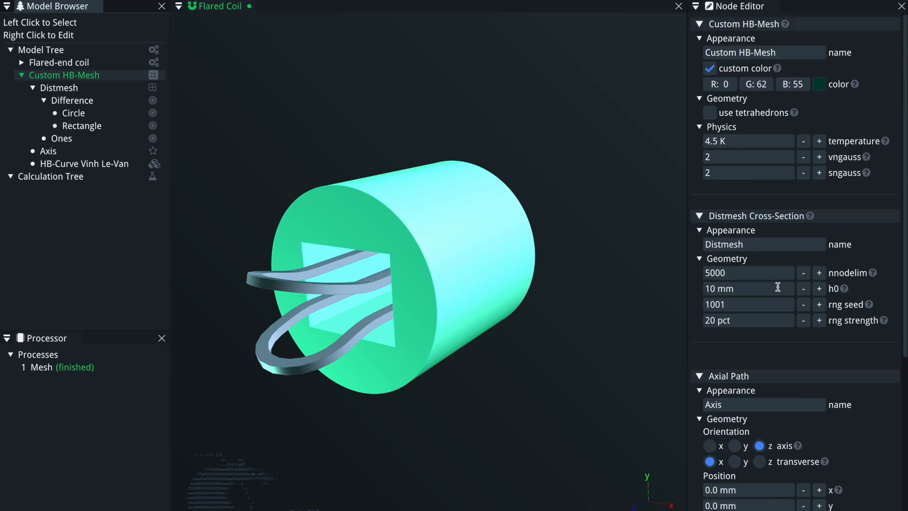
{"action": "mouse_move", "coordinate": [845, 289]}
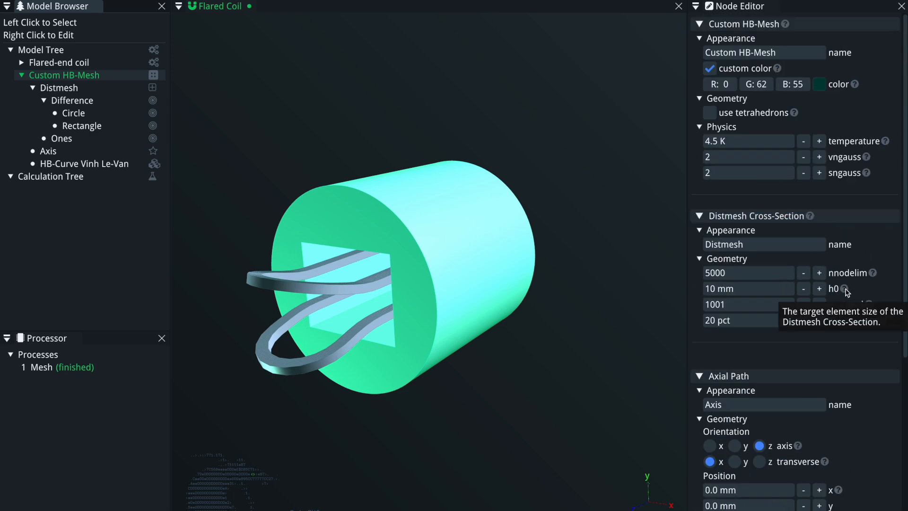
{"action": "left_click", "coordinate": [760, 289]}
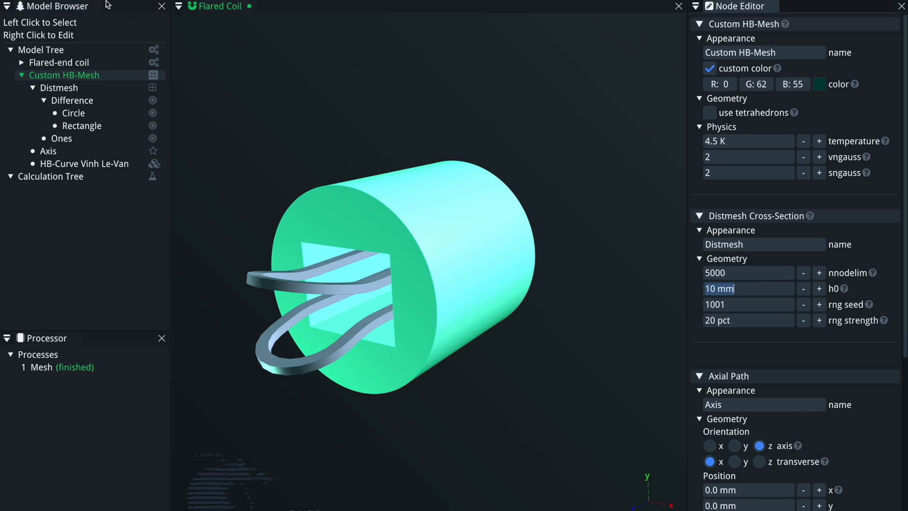
Toggle the mesh display on to show the yoke's elements.
{"action": "left_click", "coordinate": [57, 0]}
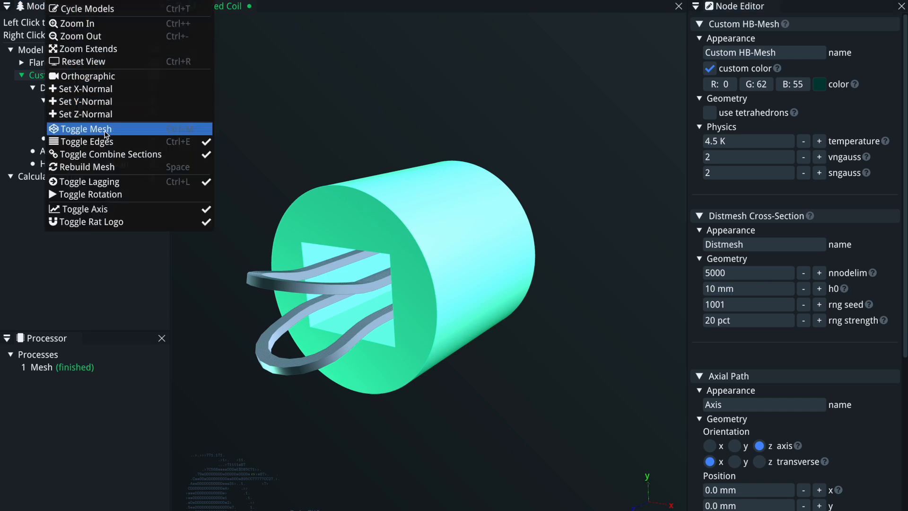
{"action": "left_click", "coordinate": [114, 134]}
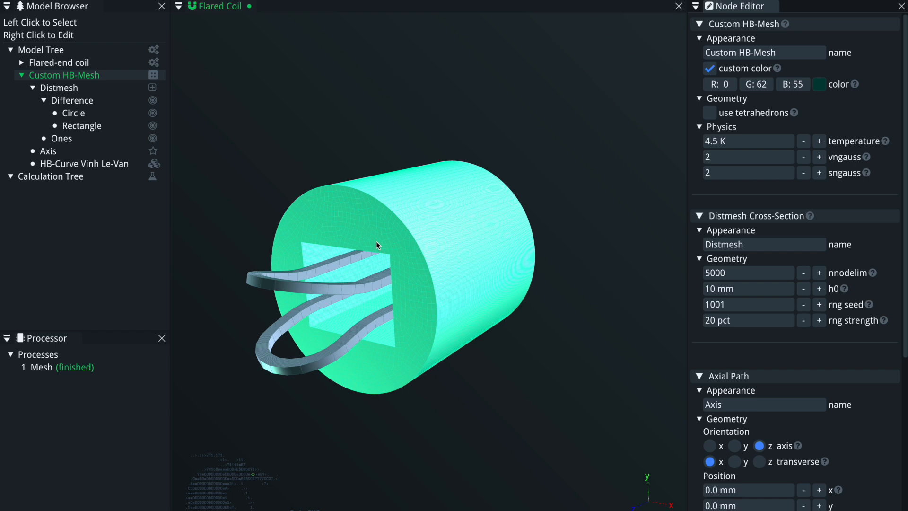
{"action": "scroll", "coordinate": [381, 243], "scroll_direction": "up", "scroll_amount": 3}
{"action": "left_click_drag", "start_coordinate": [381, 244], "coordinate": [354, 253]}
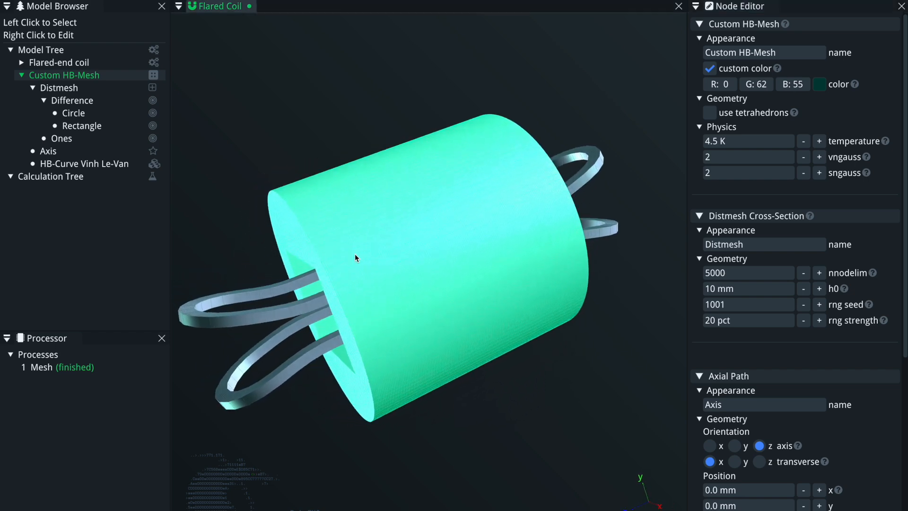
{"action": "left_click", "coordinate": [515, 382]}
{"action": "left_click_drag", "start_coordinate": [256, 352], "coordinate": [202, 280]}
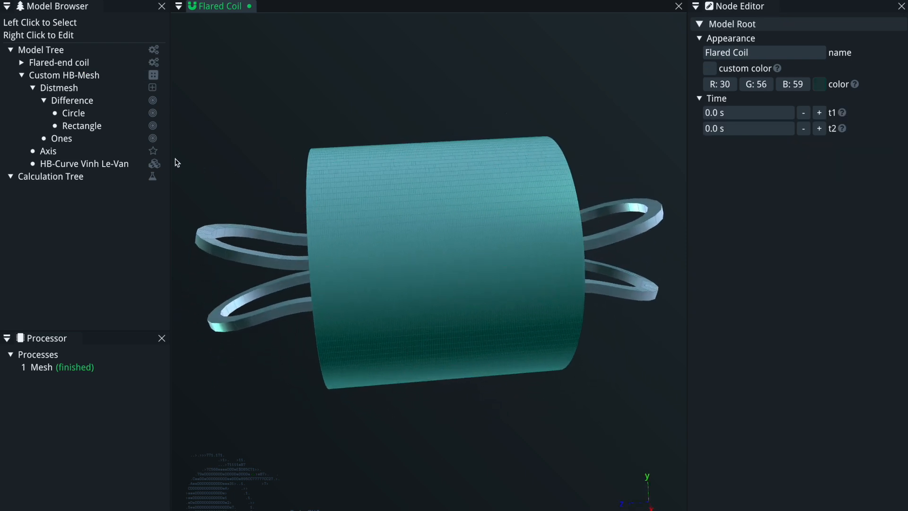
Set the axis path's discretization dl to 25 mm.
{"action": "left_click", "coordinate": [80, 155]}
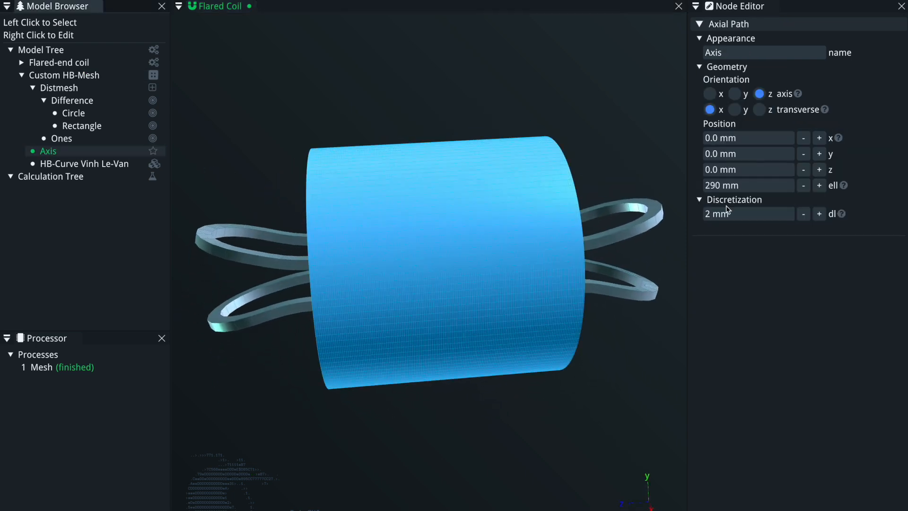
{"action": "left_click", "coordinate": [755, 214]}
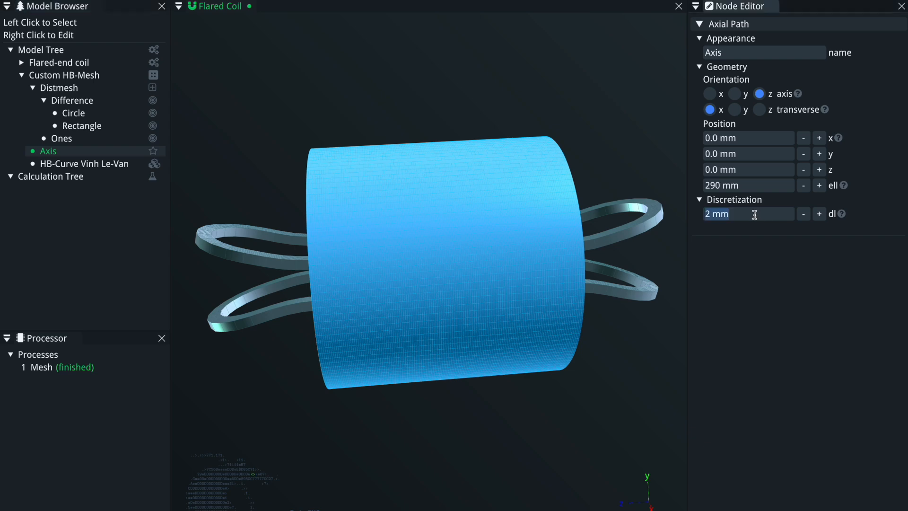
{"action": "type", "text": "25"}
{"action": "key", "text": "Return"}
Set the Distmesh target element size h0 to 50 mm.
{"action": "left_click_drag", "start_coordinate": [349, 291], "coordinate": [346, 197]}
{"action": "left_click_drag", "start_coordinate": [305, 264], "coordinate": [482, 258]}
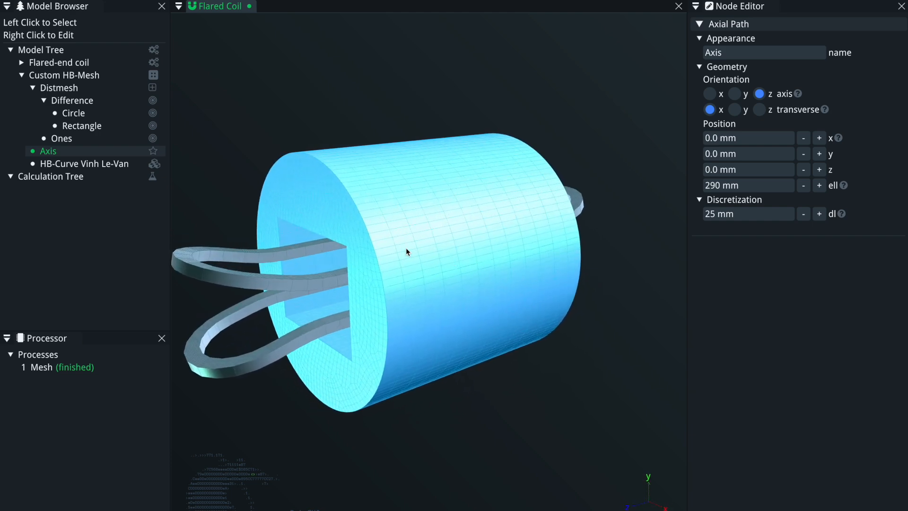
{"action": "left_click_drag", "start_coordinate": [536, 270], "coordinate": [404, 267]}
{"action": "left_click_drag", "start_coordinate": [518, 350], "coordinate": [242, 213]}
{"action": "left_click_drag", "start_coordinate": [286, 244], "coordinate": [381, 331]}
{"action": "left_click_drag", "start_coordinate": [391, 293], "coordinate": [333, 263]}
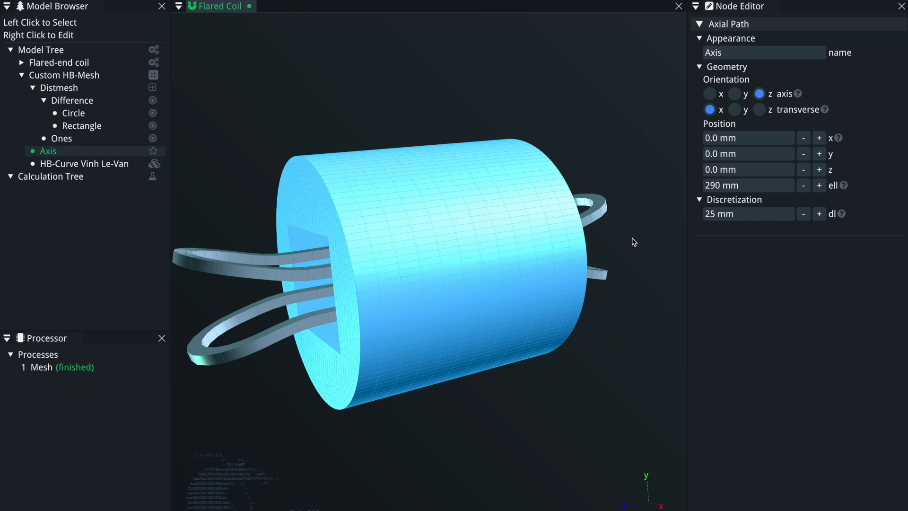
{"action": "left_click_drag", "start_coordinate": [387, 326], "coordinate": [357, 183]}
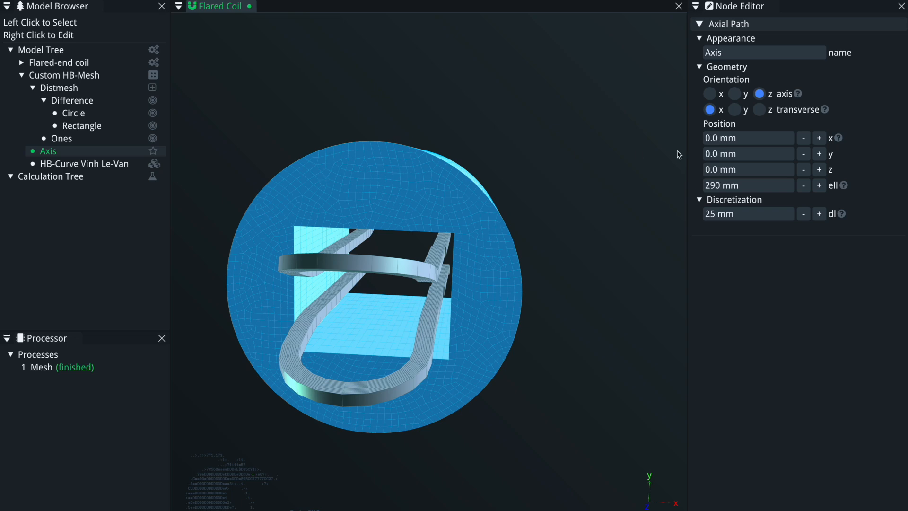
{"action": "left_click", "coordinate": [95, 89]}
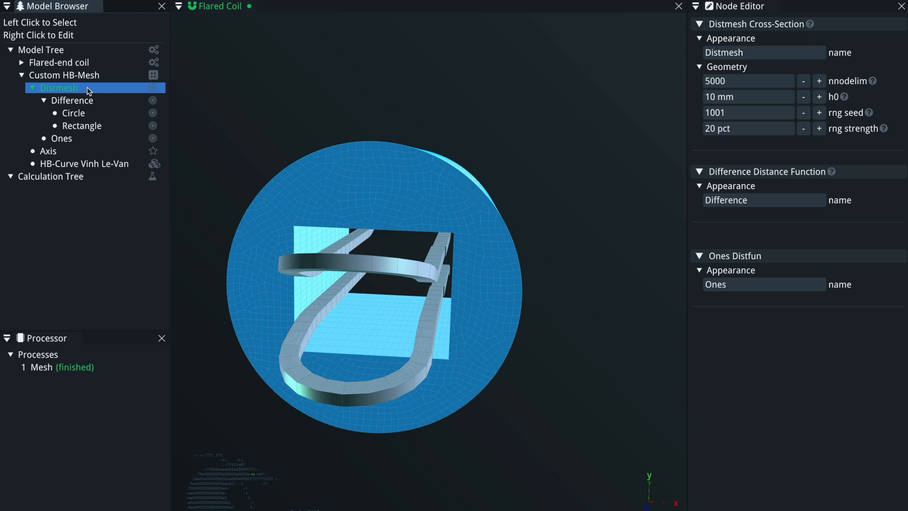
{"action": "left_click", "coordinate": [759, 101]}
{"action": "type", "text": "50"}
{"action": "key", "text": "Return"}
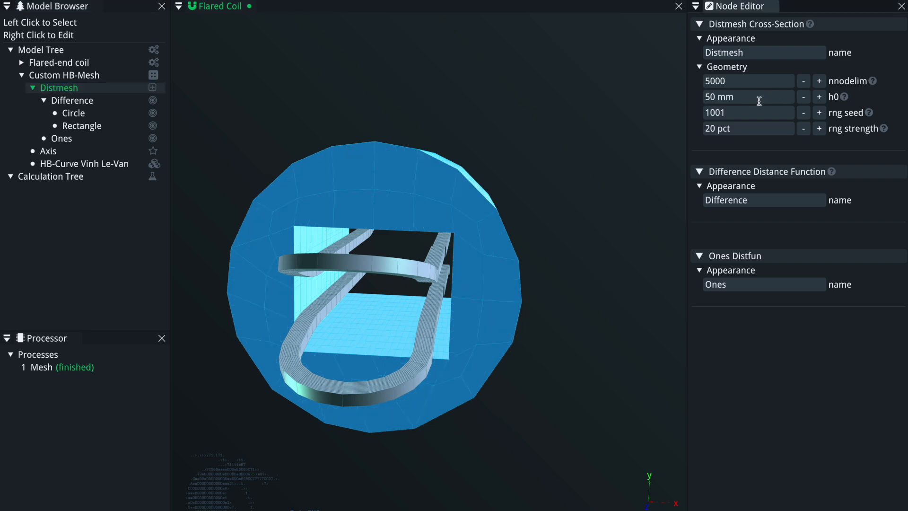
Set the Distmesh target element size h0 to 20 mm.
{"action": "mouse_move", "coordinate": [477, 286]}
{"action": "left_mouse_down"}
{"action": "mouse_move", "coordinate": [424, 284]}
{"action": "mouse_move", "coordinate": [506, 278]}
{"action": "mouse_move", "coordinate": [470, 282]}
{"action": "left_mouse_up"}
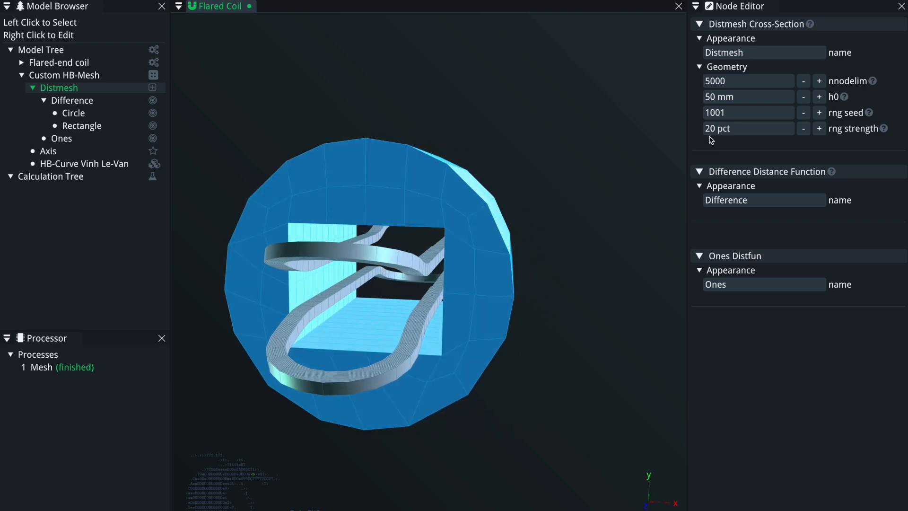
{"action": "left_click", "coordinate": [757, 100]}
{"action": "type", "text": "20"}
{"action": "key", "text": "Return"}
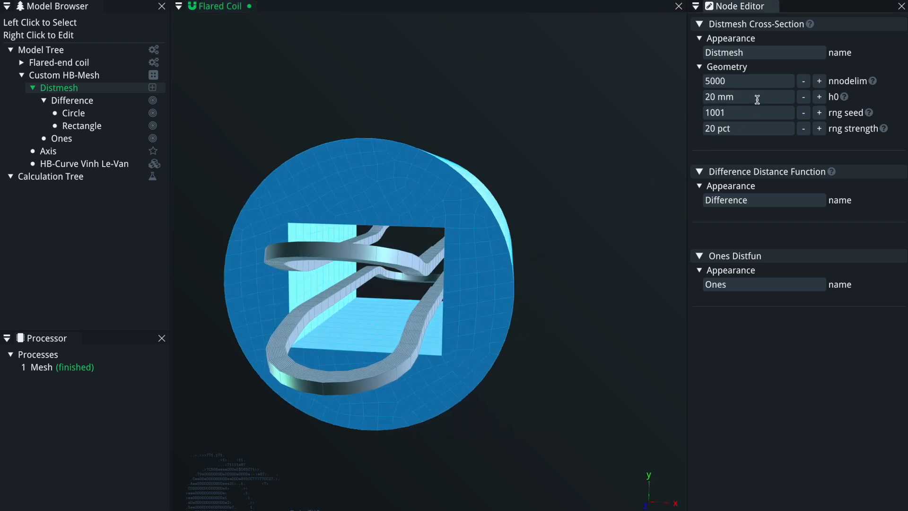
Set the Distmesh target element size h0 to 15 mm.
{"action": "left_click", "coordinate": [757, 100]}
{"action": "type", "text": "15"}
{"action": "key", "text": "Return"}
Add a second Rectangle distance function inside the Difference group.
{"action": "left_click_drag", "start_coordinate": [396, 333], "coordinate": [427, 228]}
{"action": "scroll", "coordinate": [439, 325], "scroll_direction": "down", "scroll_amount": 5}
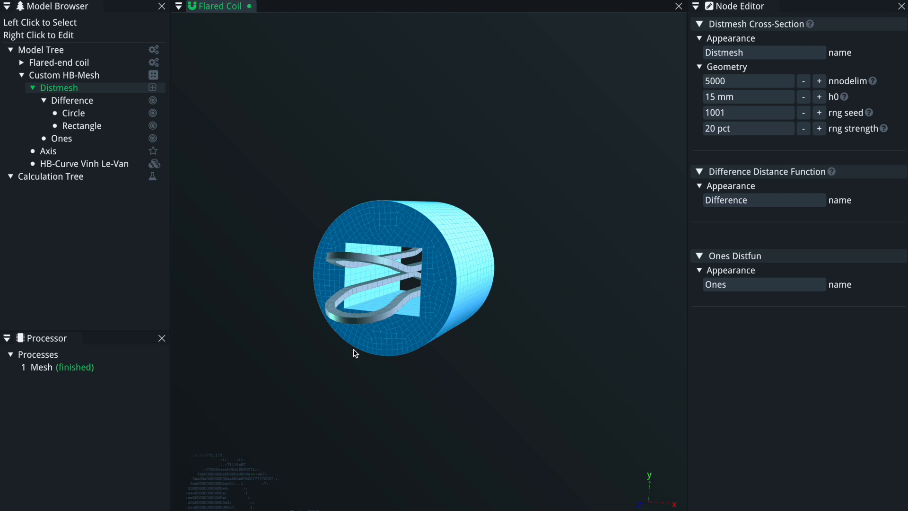
{"action": "mouse_move", "coordinate": [442, 339]}
{"action": "left_mouse_down"}
{"action": "mouse_move", "coordinate": [430, 336]}
{"action": "mouse_move", "coordinate": [463, 336]}
{"action": "mouse_move", "coordinate": [452, 325]}
{"action": "left_mouse_up"}
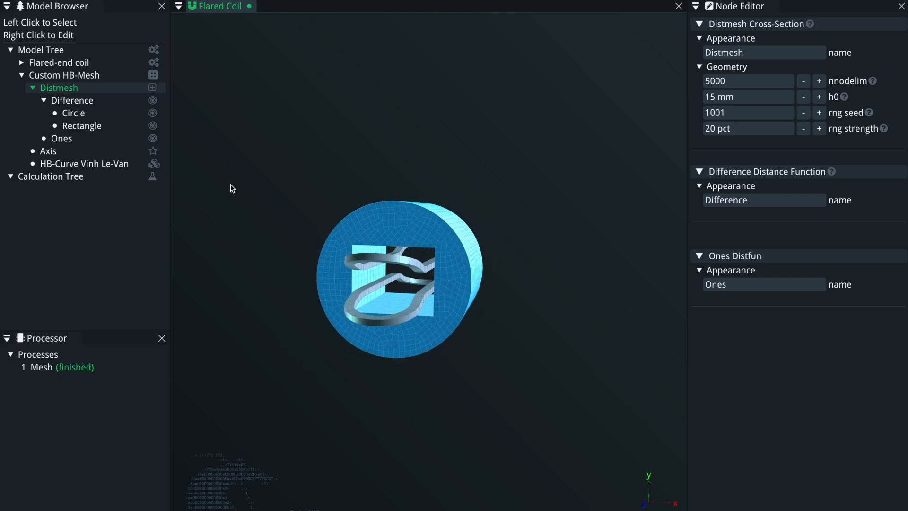
{"action": "left_click", "coordinate": [93, 101]}
{"action": "right_click", "coordinate": [93, 101]}
{"action": "mouse_move", "coordinate": [181, 125]}
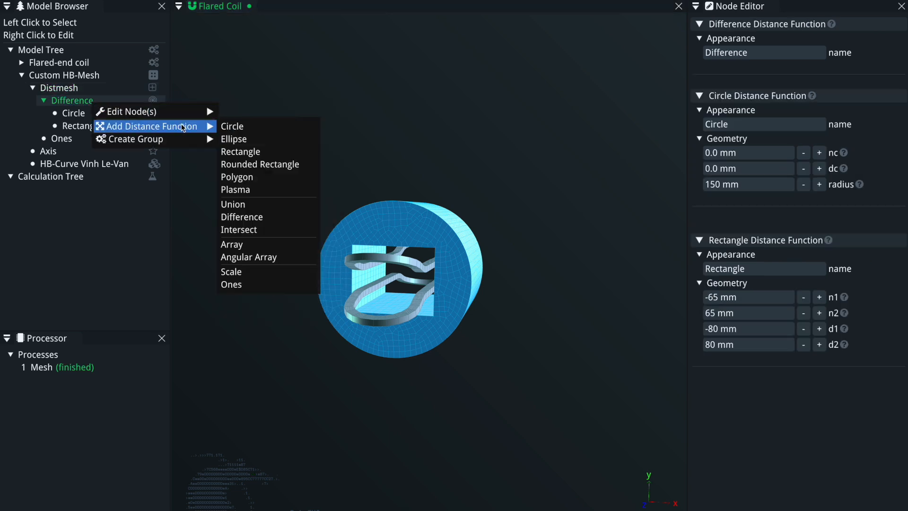
{"action": "left_click", "coordinate": [254, 152]}
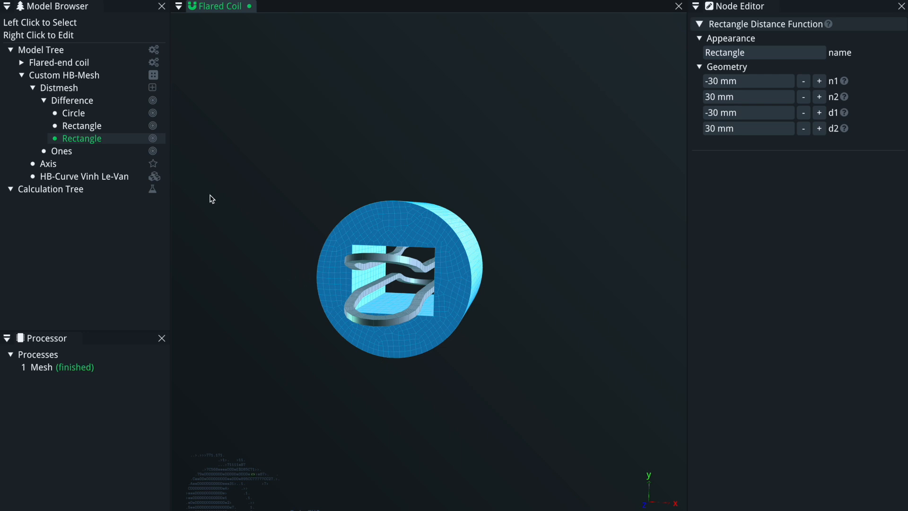
Group the new Rectangle into an Angular Array distance function.
{"action": "right_click", "coordinate": [83, 139]}
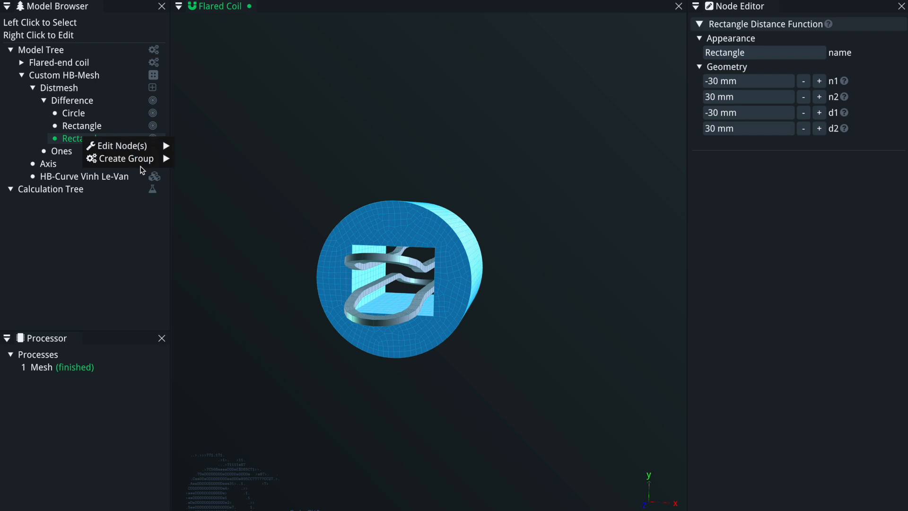
{"action": "mouse_move", "coordinate": [141, 161]}
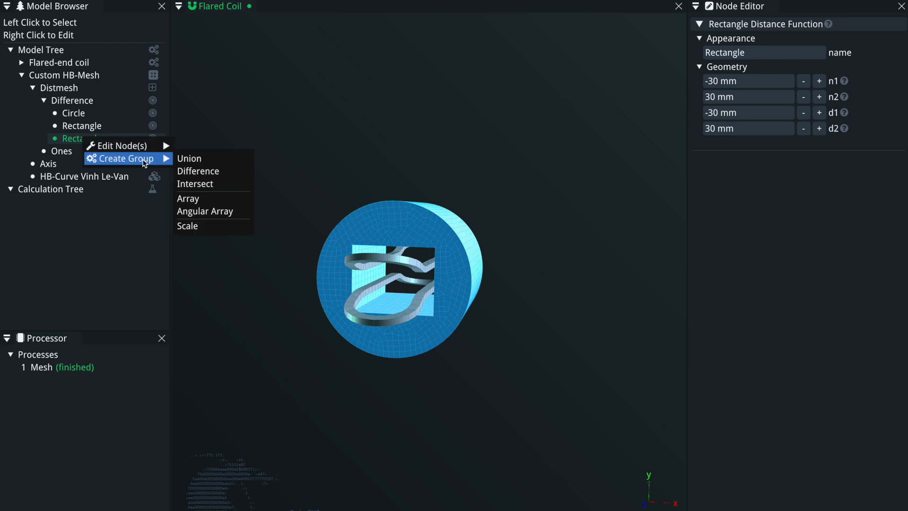
{"action": "left_click", "coordinate": [223, 213]}
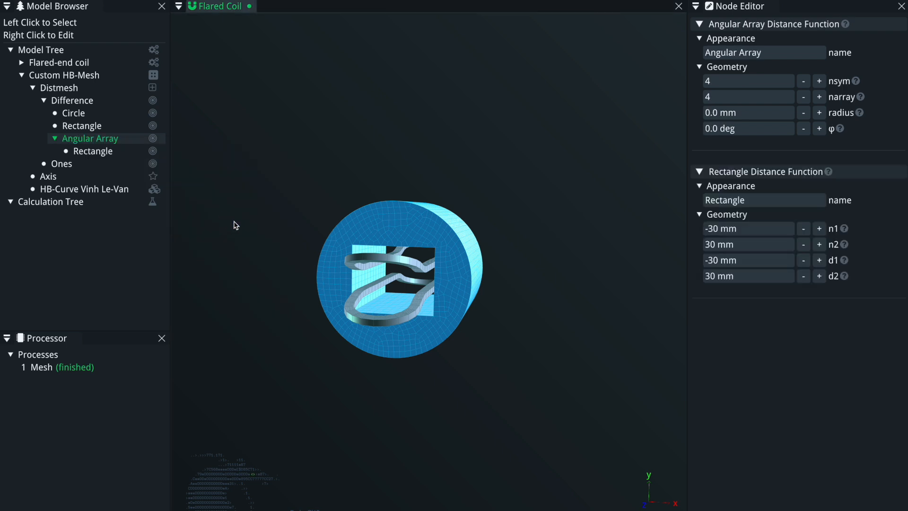
{"action": "left_click", "coordinate": [108, 125]}
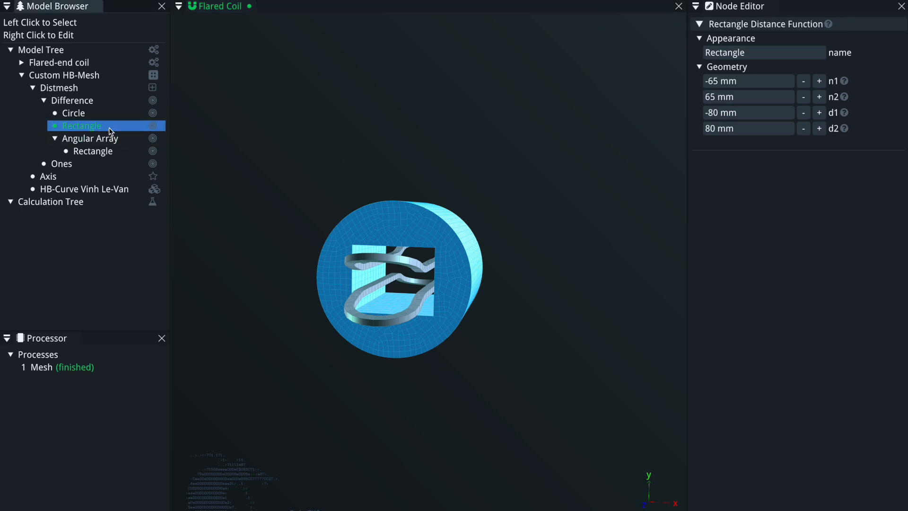
Increase the Angular Array's radius to 125 mm.
{"action": "left_click", "coordinate": [124, 151]}
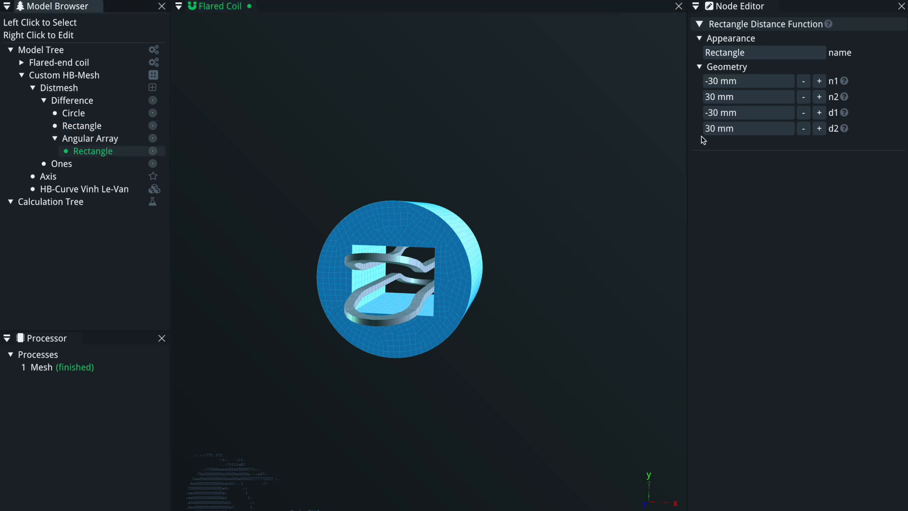
{"action": "left_click", "coordinate": [112, 139]}
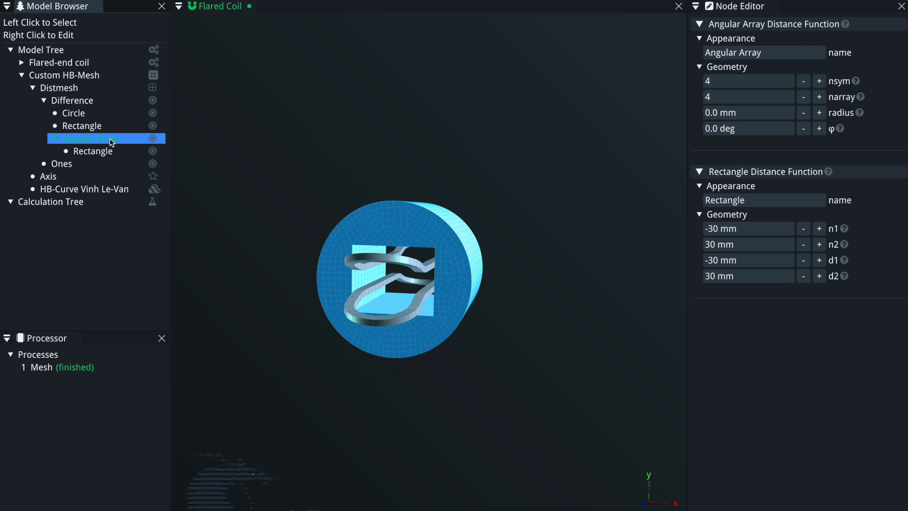
{"action": "left_click", "coordinate": [820, 113]}
{"action": "left_click", "coordinate": [820, 114]}
{"action": "left_click", "coordinate": [820, 113]}
{"action": "left_click", "coordinate": [820, 113]}
{"action": "left_click", "coordinate": [819, 113]}
{"action": "left_click", "coordinate": [820, 114]}
{"action": "left_click", "coordinate": [820, 114]}
{"action": "left_click", "coordinate": [820, 113]}
{"action": "left_click", "coordinate": [820, 113]}
{"action": "left_click", "coordinate": [819, 113]}
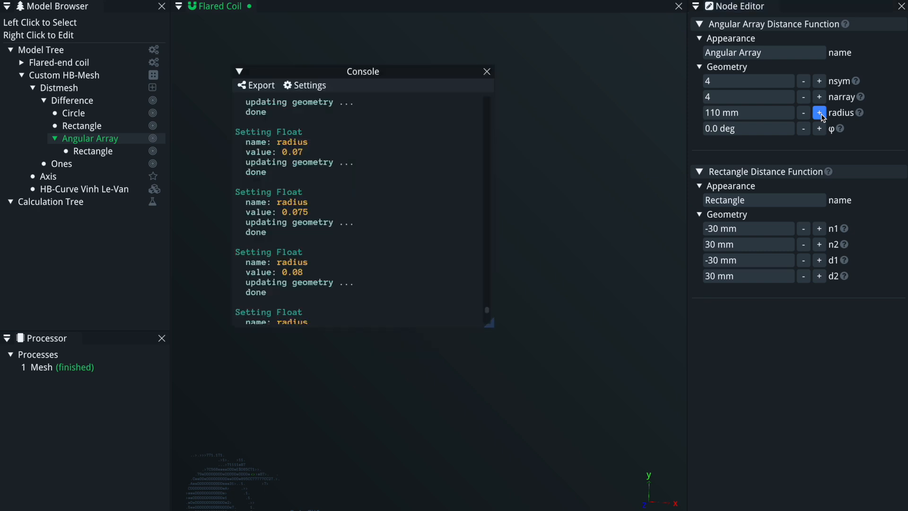
{"action": "scroll", "coordinate": [433, 235], "scroll_direction": "up", "scroll_amount": 5}
{"action": "left_click", "coordinate": [820, 113]}
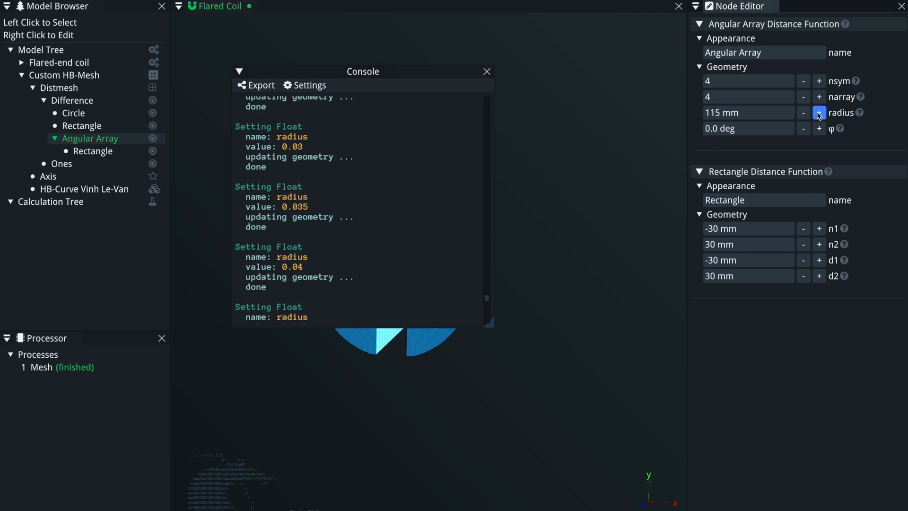
{"action": "left_click", "coordinate": [487, 72]}
{"action": "left_click_drag", "start_coordinate": [380, 249], "coordinate": [425, 262]}
{"action": "left_click_drag", "start_coordinate": [358, 294], "coordinate": [305, 303]}
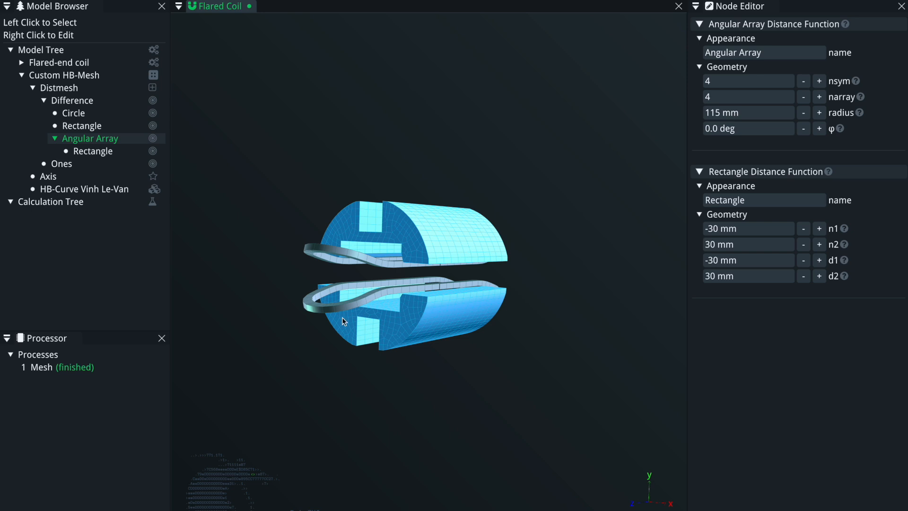
{"action": "left_click", "coordinate": [819, 112]}
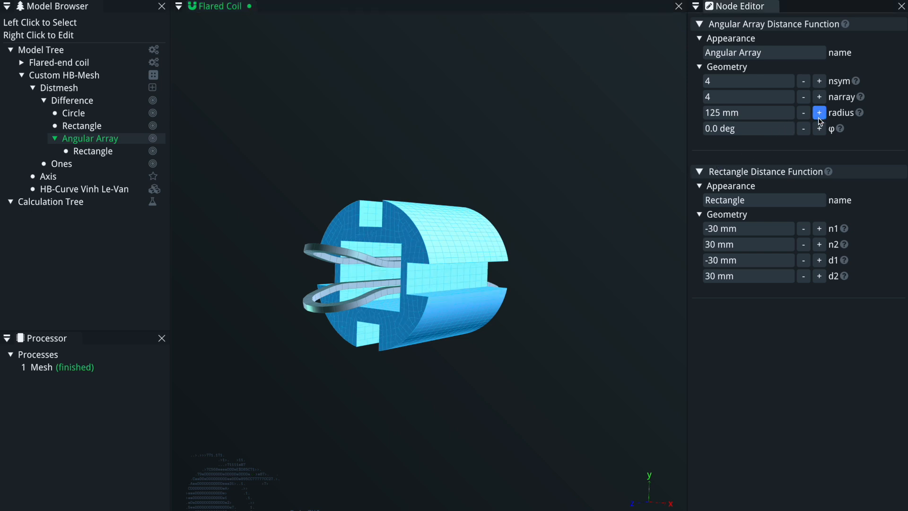
Resize the arrayed Rectangle to n1 -10, n2 10, d1 -10 and d2 10 mm.
{"action": "left_click", "coordinate": [93, 151]}
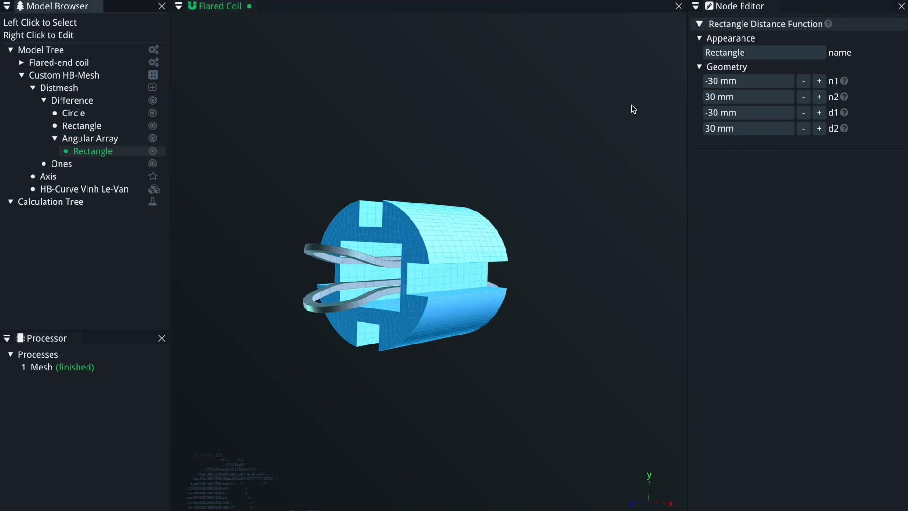
{"action": "left_click", "coordinate": [745, 84]}
{"action": "type", "text": "-10"}
{"action": "key", "text": "Tab"}
{"action": "type", "text": "10"}
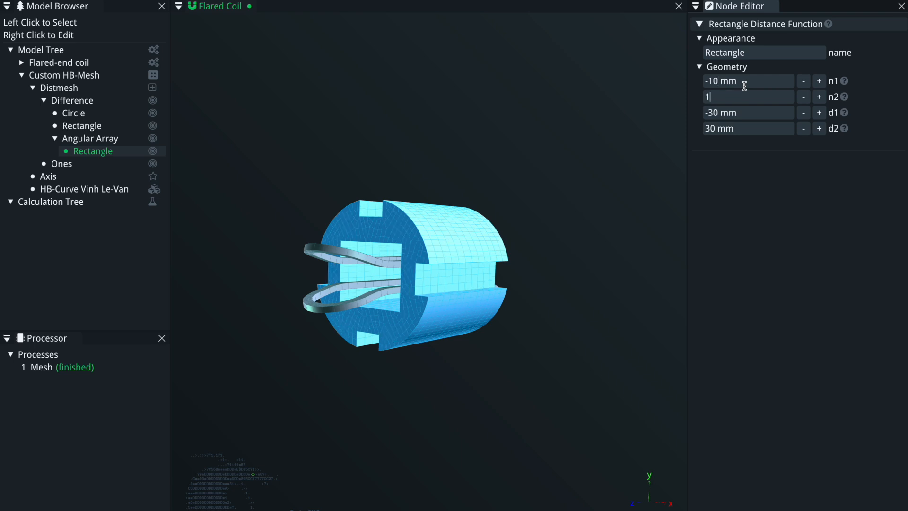
{"action": "key", "text": "Tab"}
{"action": "type", "text": "-10"}
{"action": "key", "text": "Tab"}
{"action": "type", "text": "10"}
{"action": "key", "text": "Tab"}
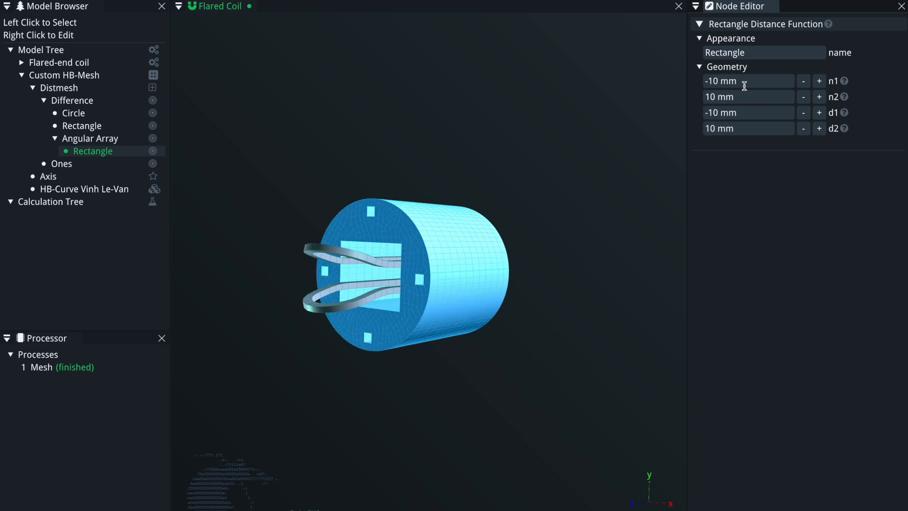
Set the Angular Array's radius to 145 mm.
{"action": "left_click", "coordinate": [90, 138]}
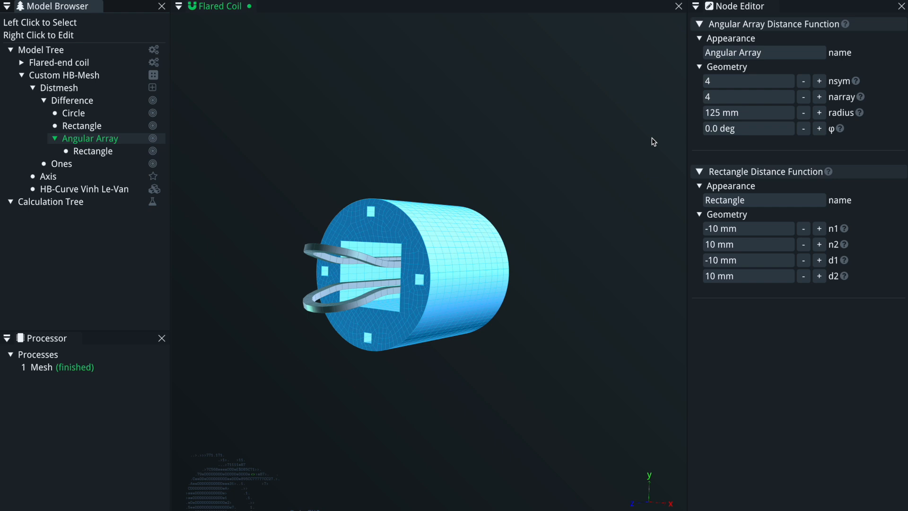
{"action": "left_click", "coordinate": [819, 113]}
{"action": "left_click", "coordinate": [818, 114]}
{"action": "left_click", "coordinate": [818, 114]}
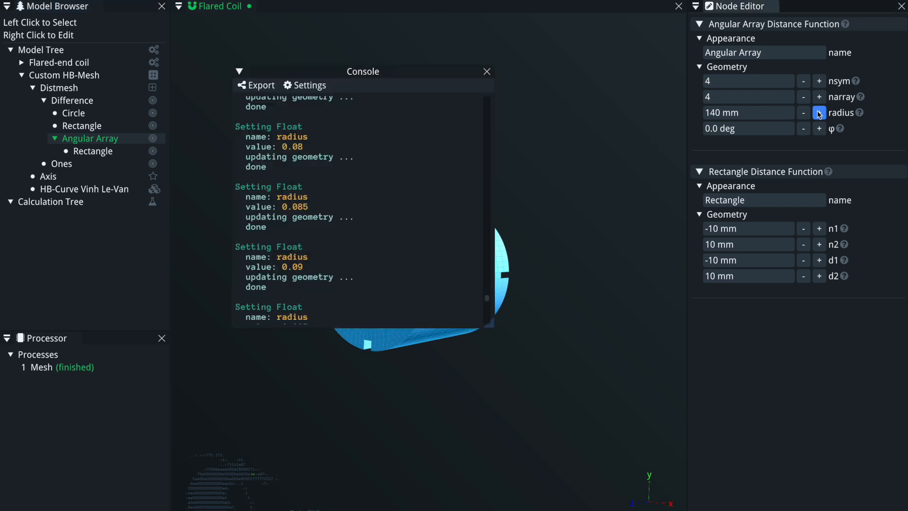
{"action": "left_click", "coordinate": [487, 72]}
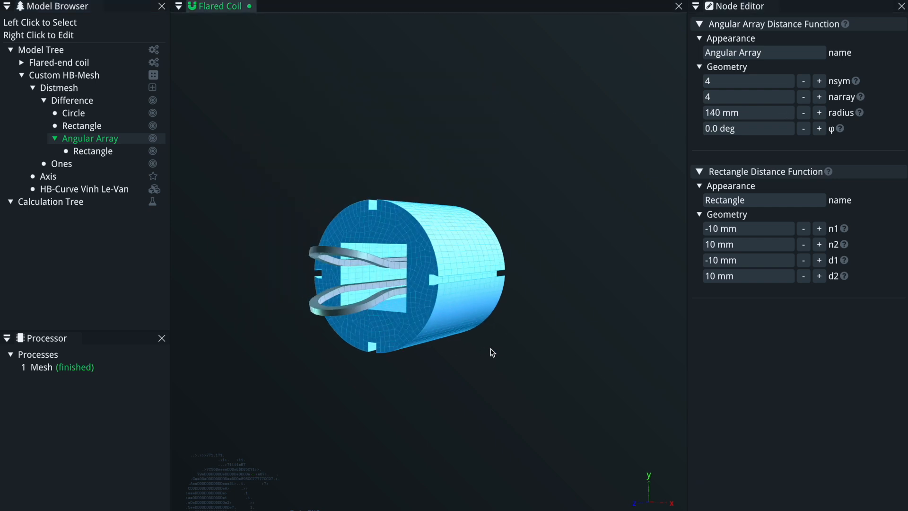
{"action": "left_click", "coordinate": [820, 113]}
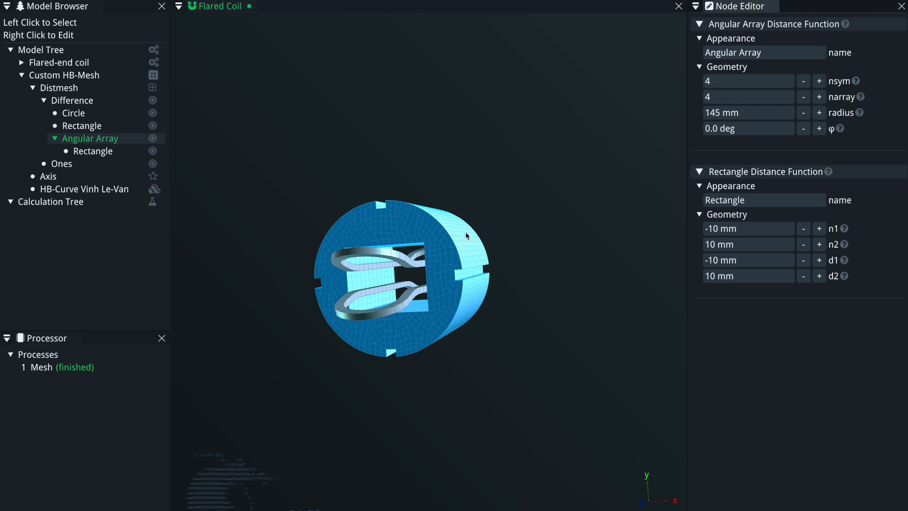
Enlarge the arrayed Rectangle to n1 -15, n2 15, d1 -15 and d2 15 mm.
{"action": "left_click_drag", "start_coordinate": [487, 235], "coordinate": [422, 228]}
{"action": "left_click_drag", "start_coordinate": [376, 323], "coordinate": [467, 204]}
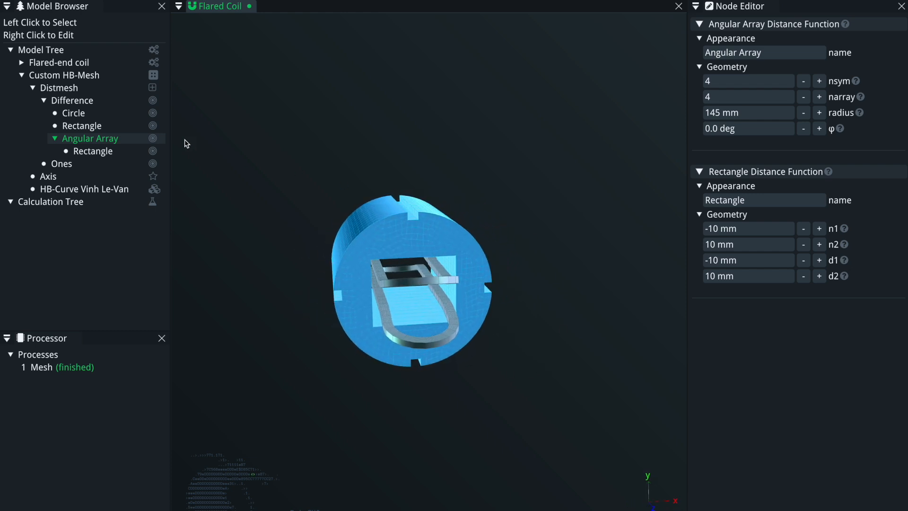
{"action": "left_click", "coordinate": [109, 151]}
{"action": "left_click", "coordinate": [820, 82]}
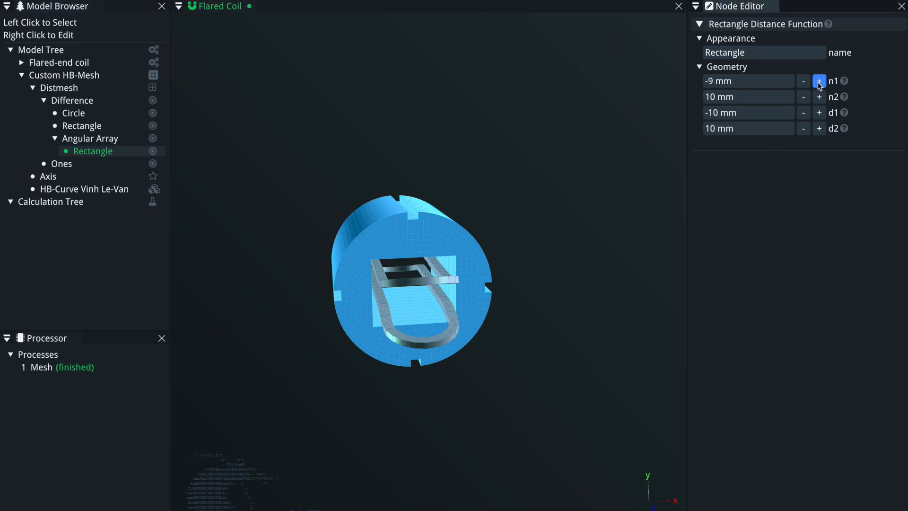
{"action": "left_click", "coordinate": [804, 82]}
{"action": "left_click", "coordinate": [804, 83]}
{"action": "left_click", "coordinate": [766, 80]}
{"action": "type", "text": "-15"}
{"action": "key", "text": "Tab"}
{"action": "type", "text": "10"}
{"action": "key", "text": "Tab"}
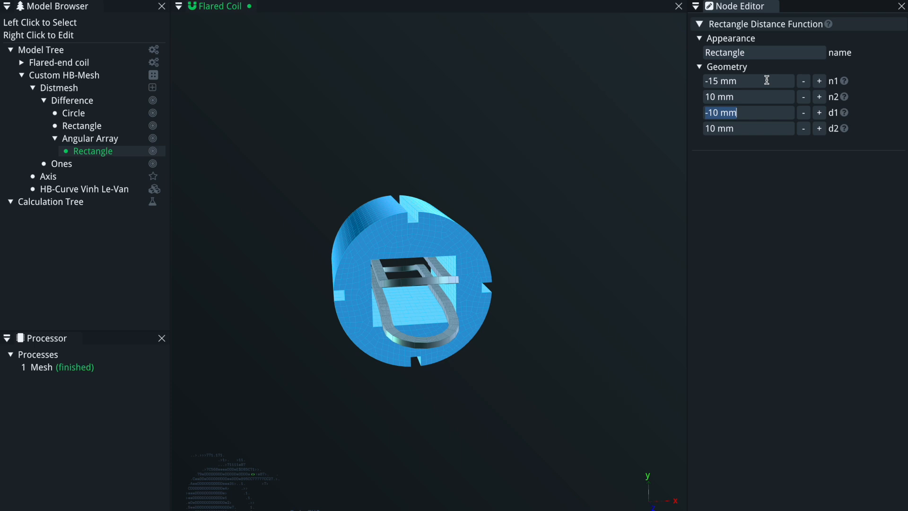
{"action": "left_click", "coordinate": [763, 97]}
{"action": "type", "text": "15"}
{"action": "key", "text": "Tab"}
{"action": "type", "text": "-15"}
{"action": "key", "text": "Tab"}
{"action": "type", "text": "10"}
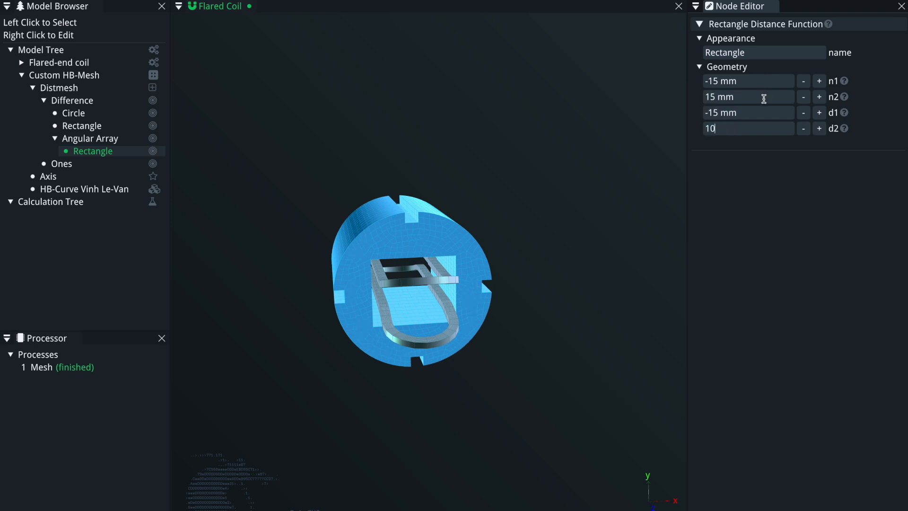
{"action": "type", "text": "5"}
{"action": "key", "text": "Return"}
{"action": "left_click", "coordinate": [81, 404]}
{"action": "left_click", "coordinate": [334, 346]}
{"action": "left_click_drag", "start_coordinate": [334, 347], "coordinate": [283, 294]}
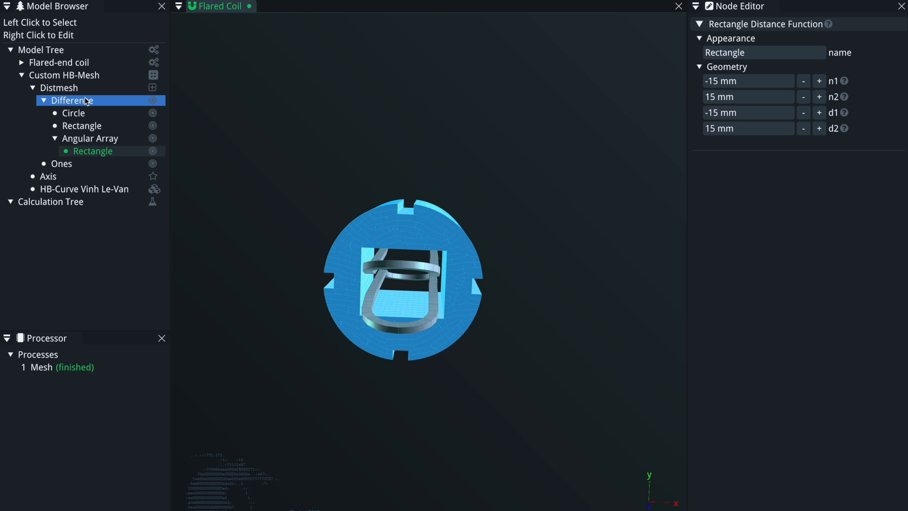
{"action": "left_click_drag", "start_coordinate": [410, 234], "coordinate": [443, 218]}
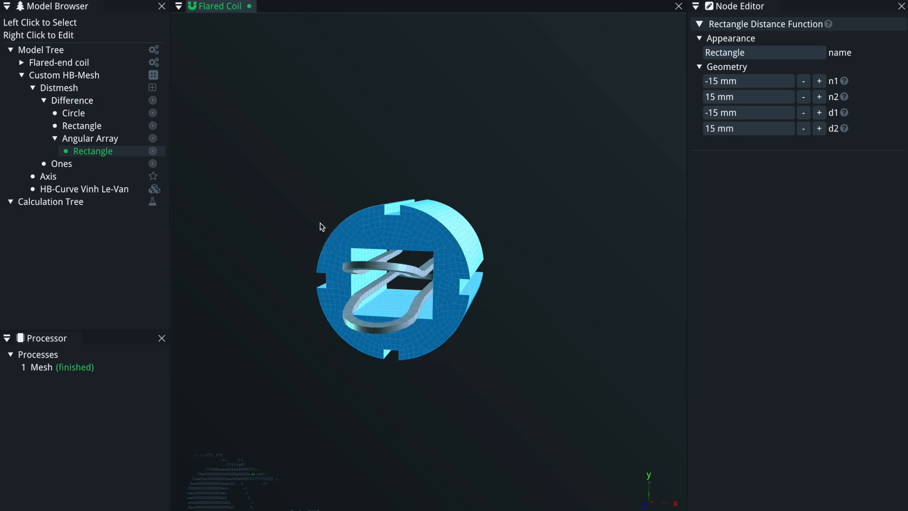
{"action": "right_click", "coordinate": [77, 103]}
{"action": "mouse_move", "coordinate": [135, 124]}
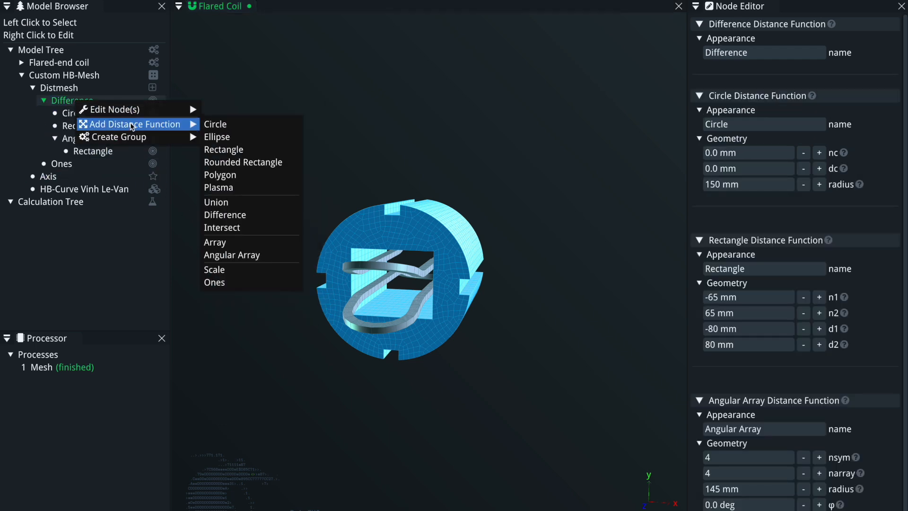
{"action": "left_click", "coordinate": [263, 203]}
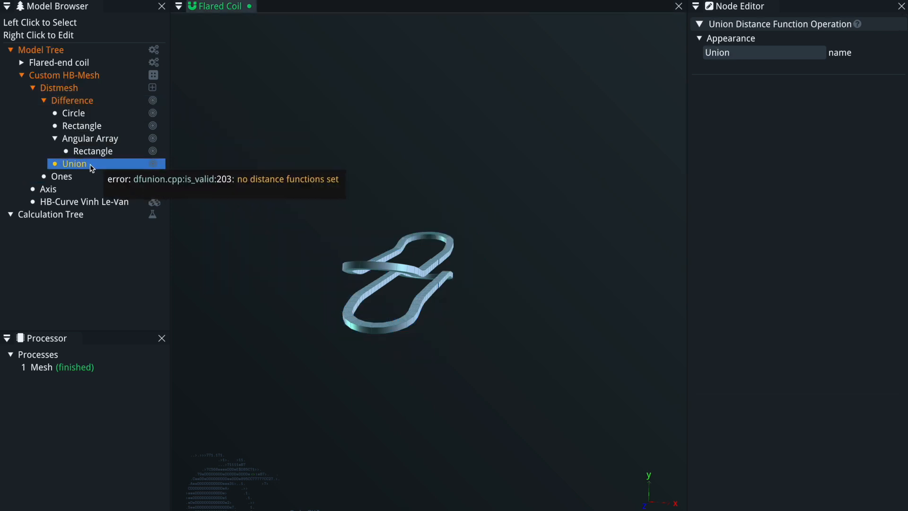
{"action": "key", "text": "Delete"}
Wrap the Difference distance function in a new Union group.
{"action": "right_click", "coordinate": [80, 103]}
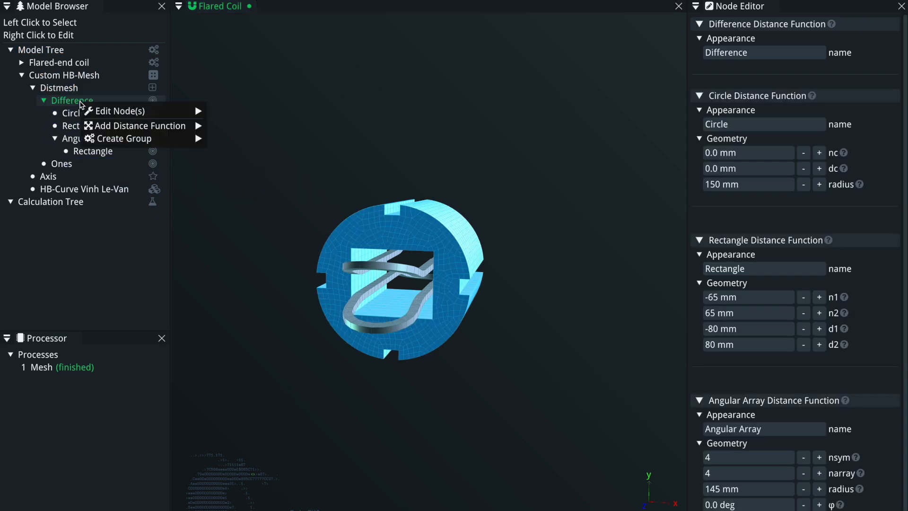
{"action": "mouse_move", "coordinate": [125, 139]}
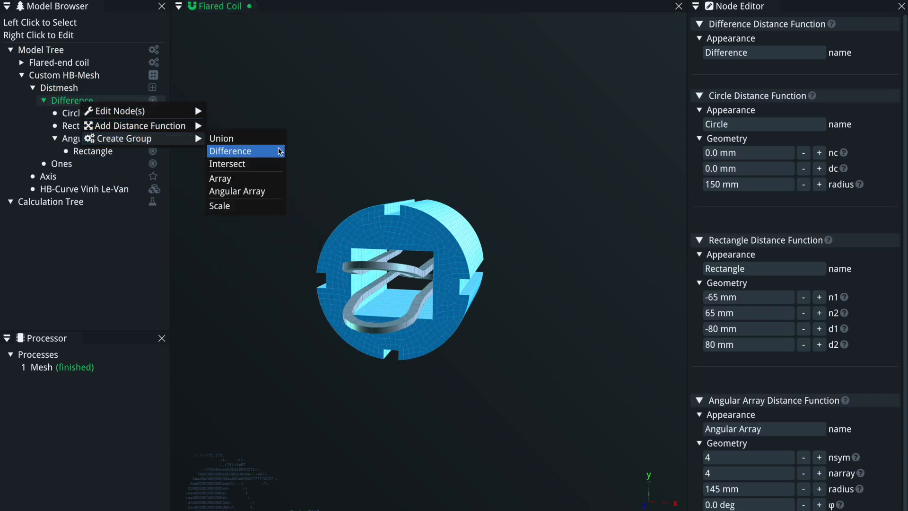
{"action": "left_click", "coordinate": [242, 138]}
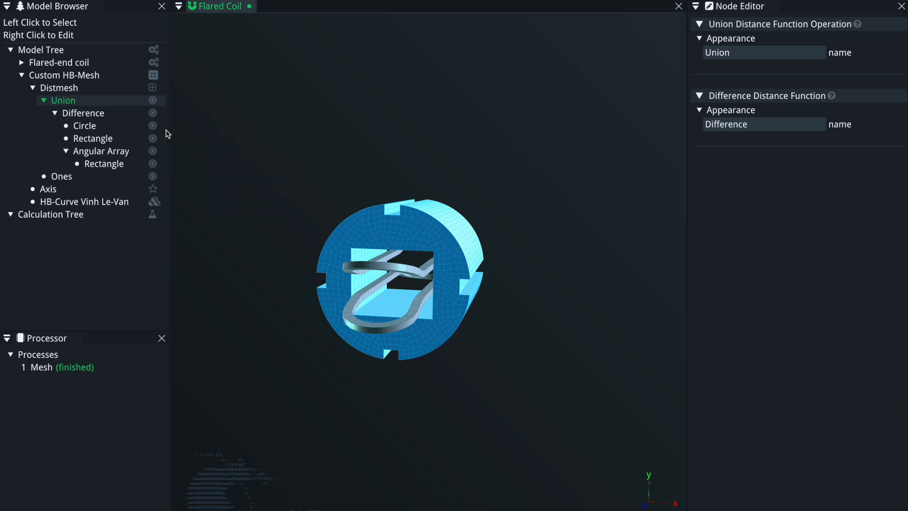
Add a Circle distance function inside the Union group.
{"action": "left_click", "coordinate": [81, 114]}
{"action": "right_click", "coordinate": [81, 117]}
{"action": "mouse_move", "coordinate": [143, 152]}
{"action": "left_click", "coordinate": [76, 101]}
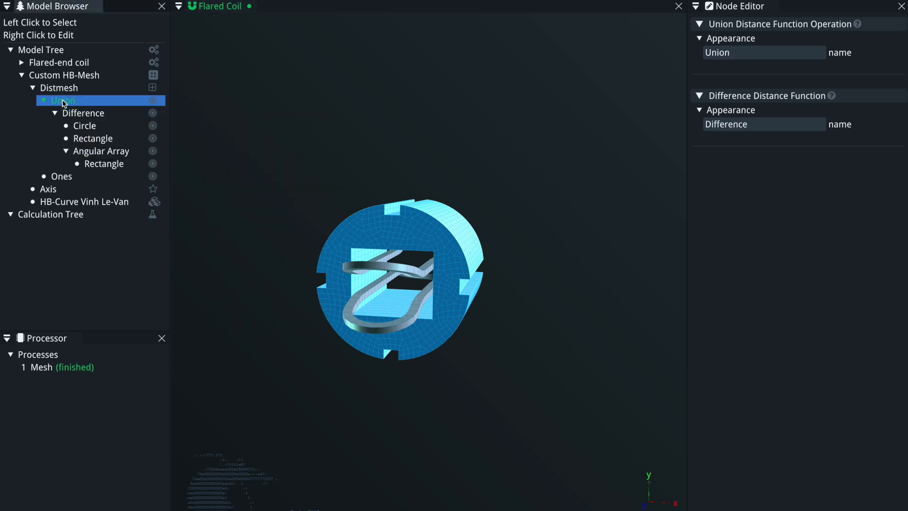
{"action": "right_click", "coordinate": [69, 102]}
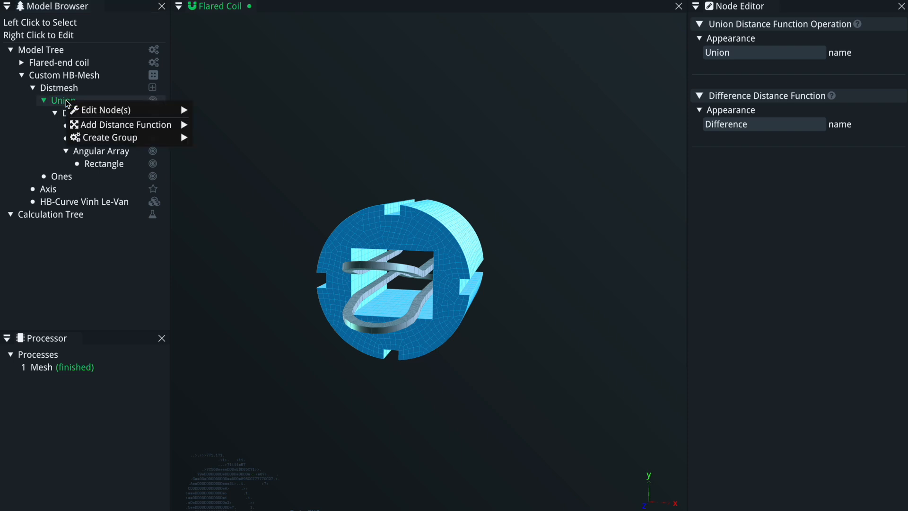
{"action": "mouse_move", "coordinate": [123, 127]}
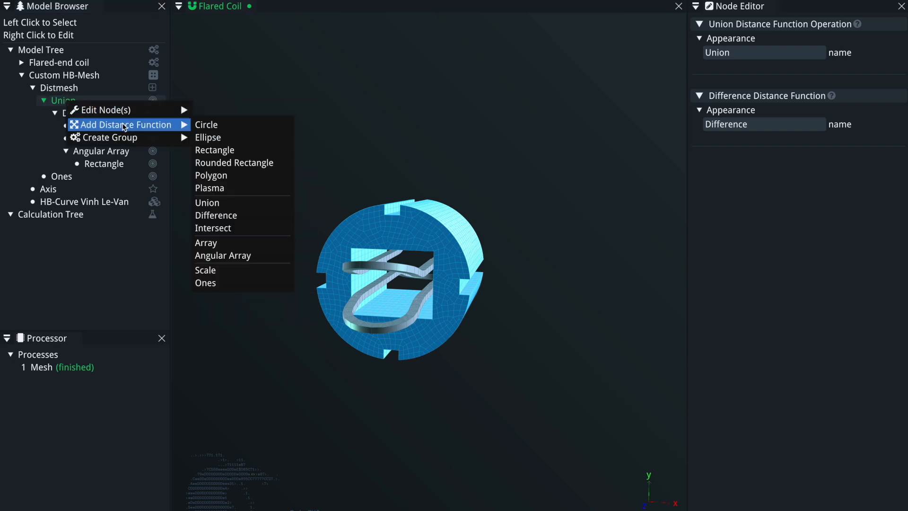
{"action": "left_click", "coordinate": [209, 126]}
Set the Distmesh target element size h0 to 10 mm.
{"action": "left_click_drag", "start_coordinate": [364, 250], "coordinate": [399, 280]}
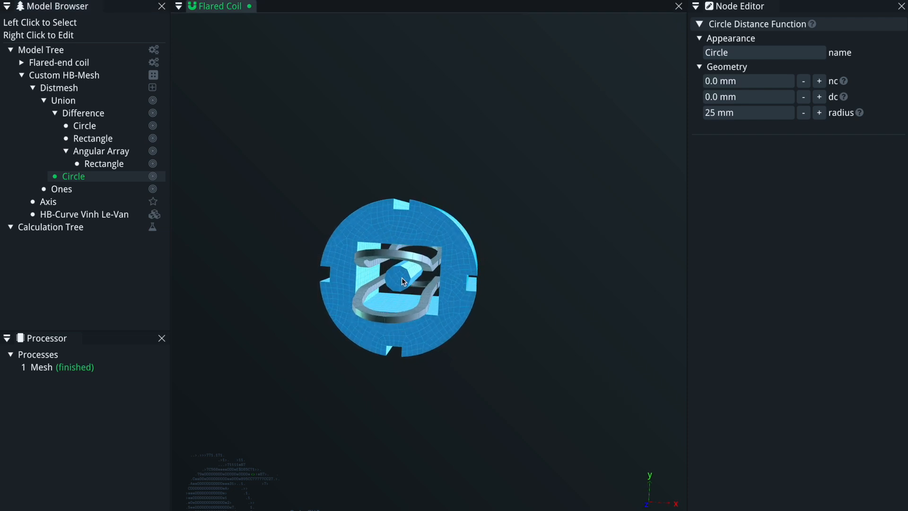
{"action": "left_click_drag", "start_coordinate": [457, 303], "coordinate": [468, 296]}
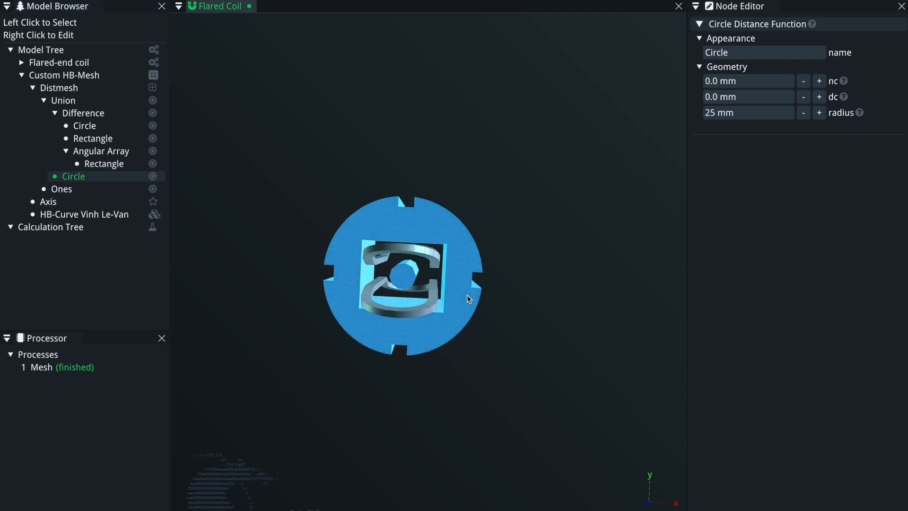
{"action": "left_click", "coordinate": [71, 100]}
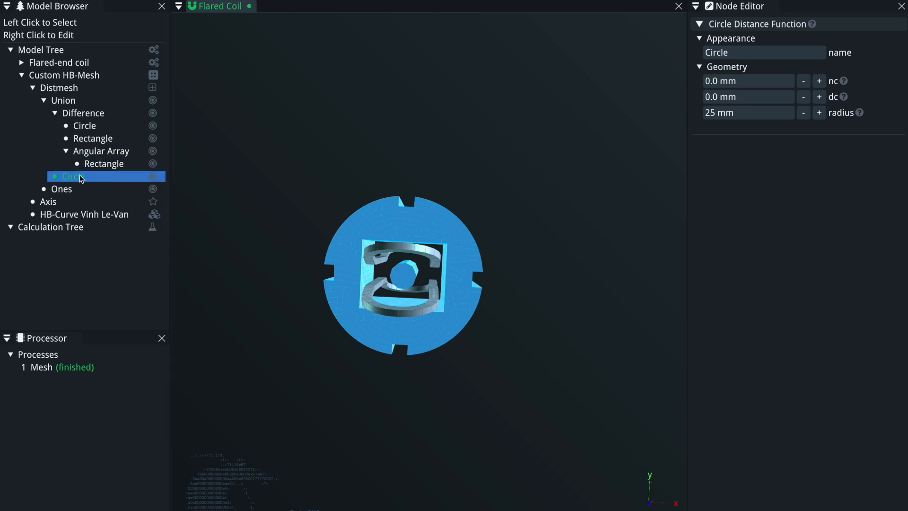
{"action": "left_click", "coordinate": [73, 90]}
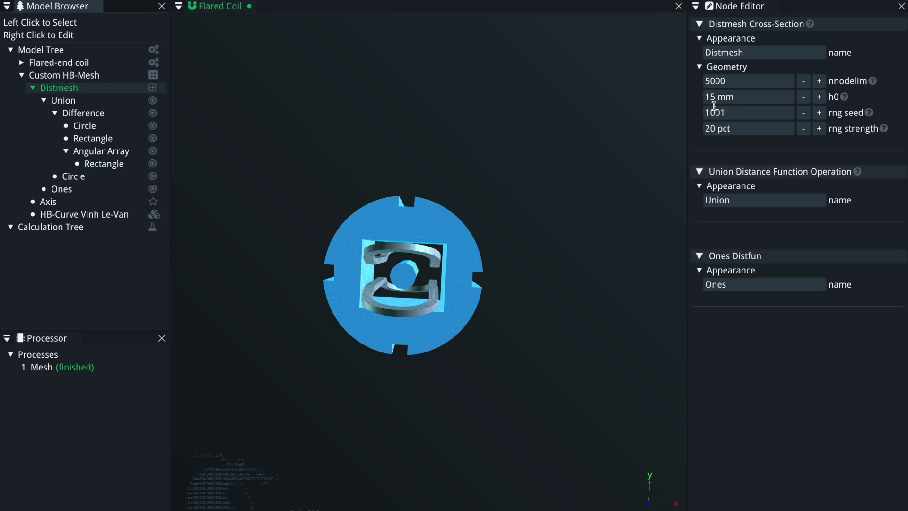
{"action": "left_click", "coordinate": [752, 97]}
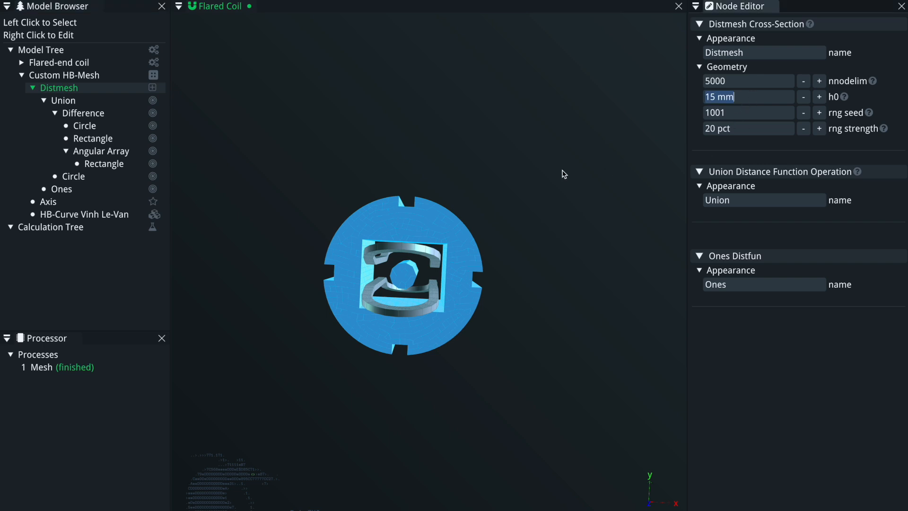
{"action": "type", "text": "10"}
{"action": "key", "text": "Return"}
Wrap the Circle inside the Union group in a new Angular Array group.
{"action": "left_click_drag", "start_coordinate": [563, 174], "coordinate": [341, 274]}
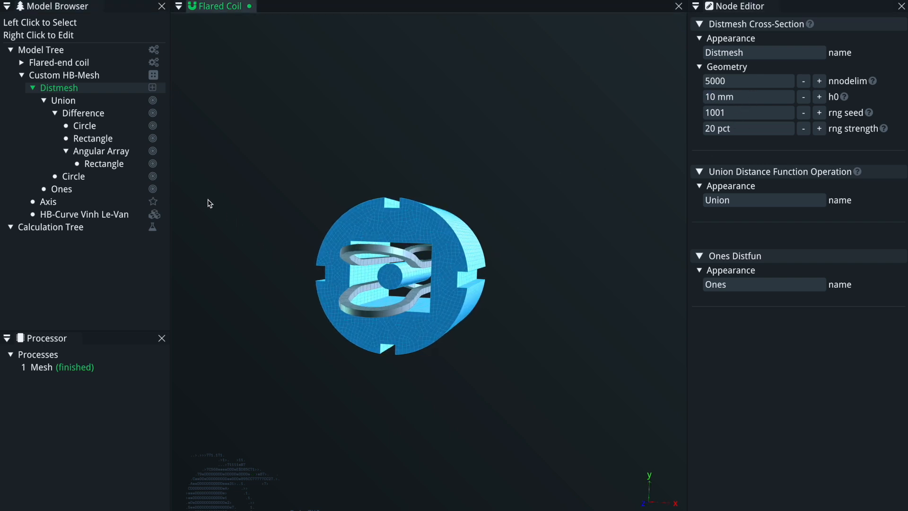
{"action": "right_click", "coordinate": [83, 181]}
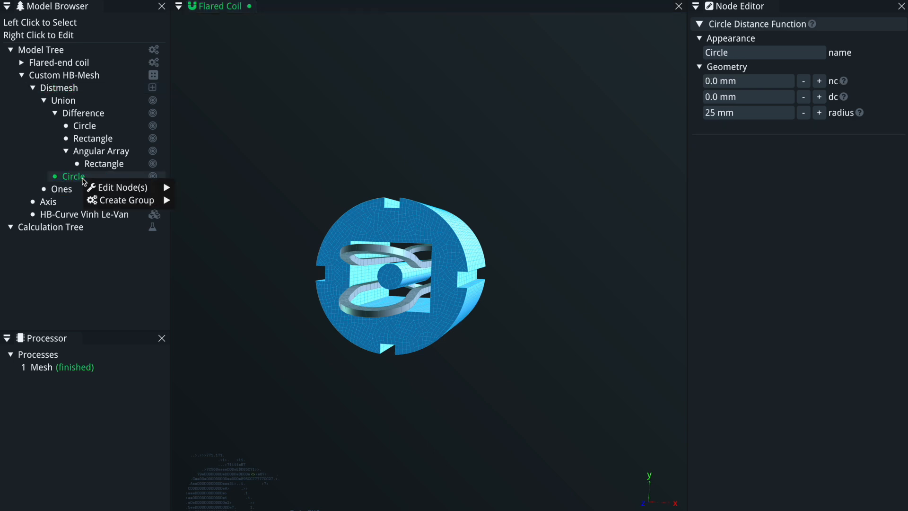
{"action": "mouse_move", "coordinate": [124, 200]}
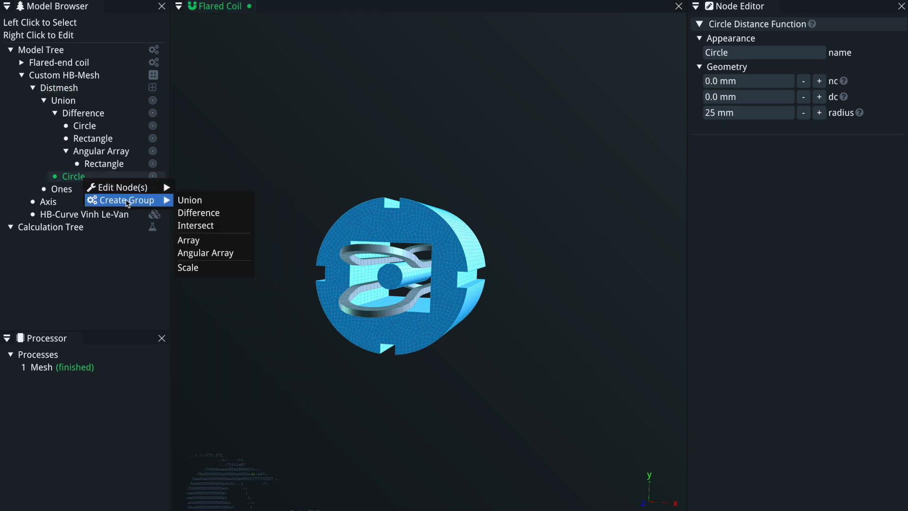
{"action": "left_click", "coordinate": [217, 253]}
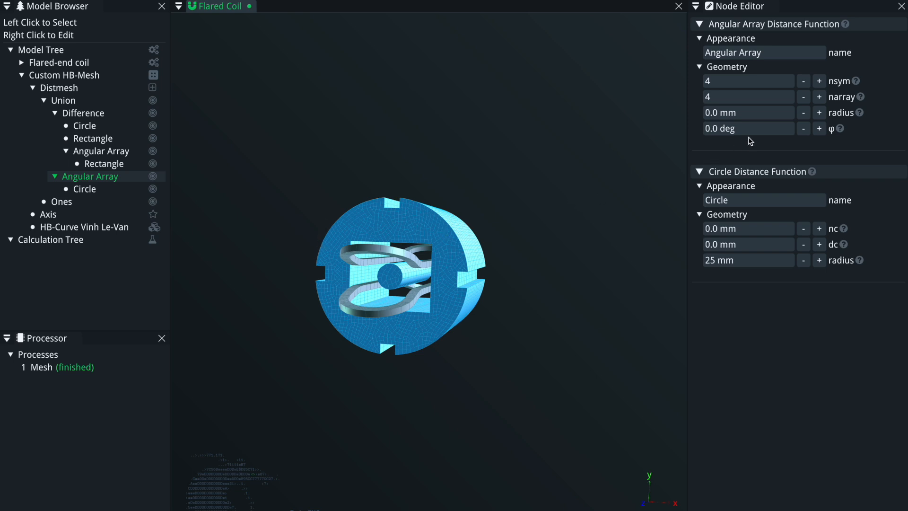
Set the new Angular Array's radius to 45 mm and its angle φ to 30 deg.
{"action": "left_click", "coordinate": [757, 130]}
{"action": "type", "text": "25 deg"}
{"action": "left_click", "coordinate": [819, 112]}
{"action": "left_click", "coordinate": [819, 113]}
{"action": "left_click", "coordinate": [820, 112]}
{"action": "left_click", "coordinate": [775, 131]}
{"action": "type", "text": "0"}
{"action": "key", "text": "Return"}
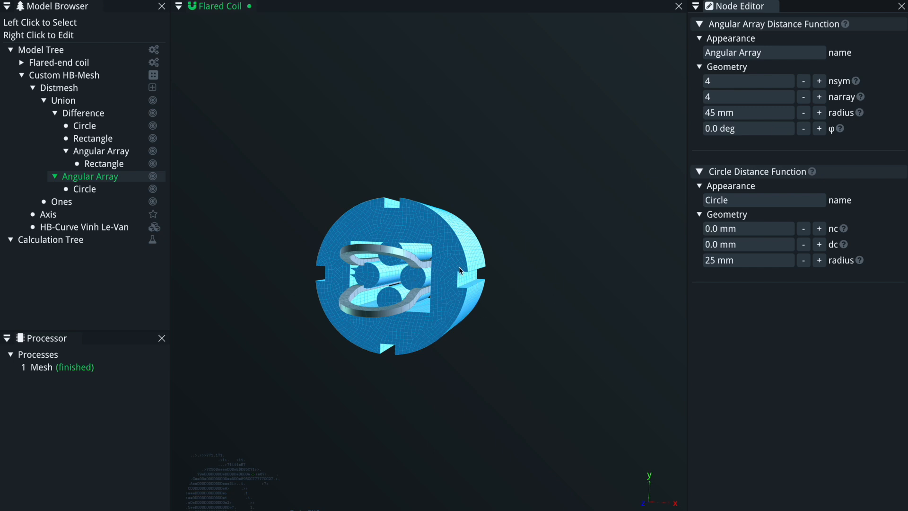
{"action": "left_click", "coordinate": [749, 130]}
{"action": "type", "text": "30"}
{"action": "key", "text": "Return"}
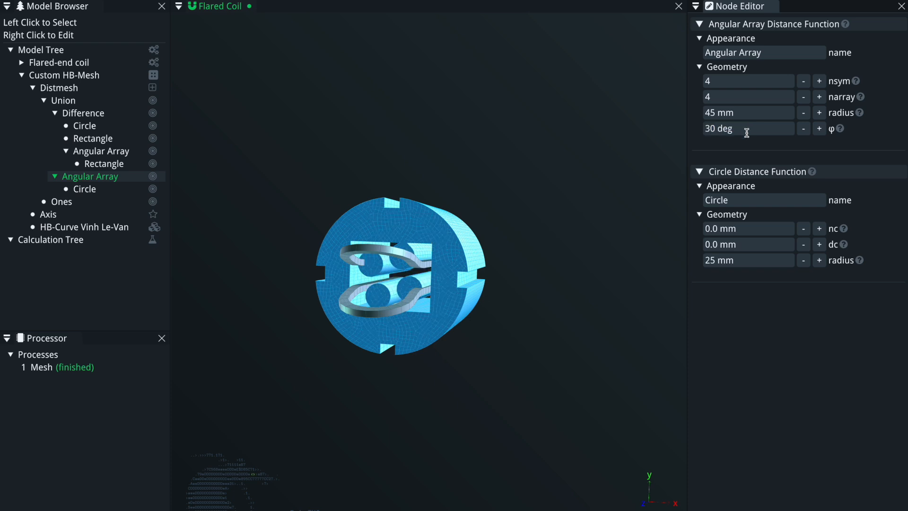
Increase the Angular Array's radius to 150 mm.
{"action": "left_click", "coordinate": [820, 112]}
{"action": "left_click", "coordinate": [819, 112]}
{"action": "left_click", "coordinate": [819, 113]}
{"action": "left_click", "coordinate": [819, 112]}
{"action": "left_click", "coordinate": [820, 113]}
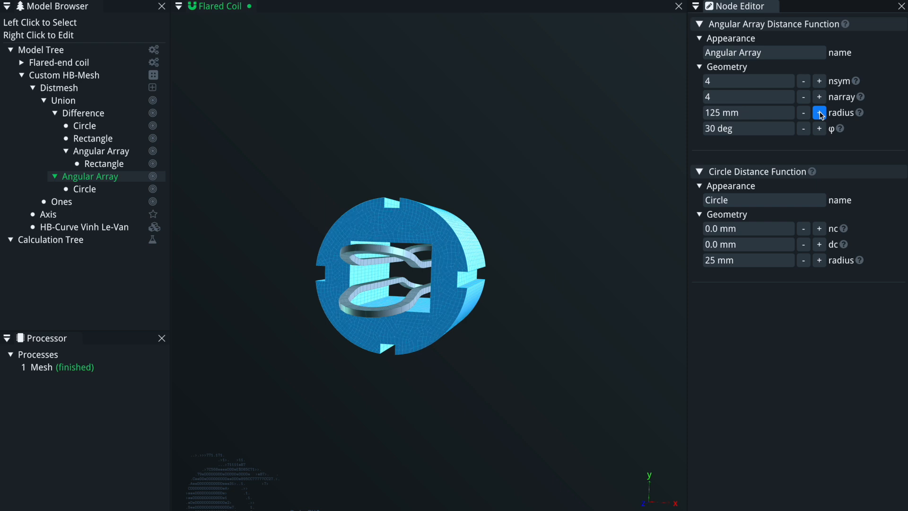
{"action": "left_click", "coordinate": [819, 113]}
{"action": "left_click", "coordinate": [820, 113]}
{"action": "left_click", "coordinate": [819, 112]}
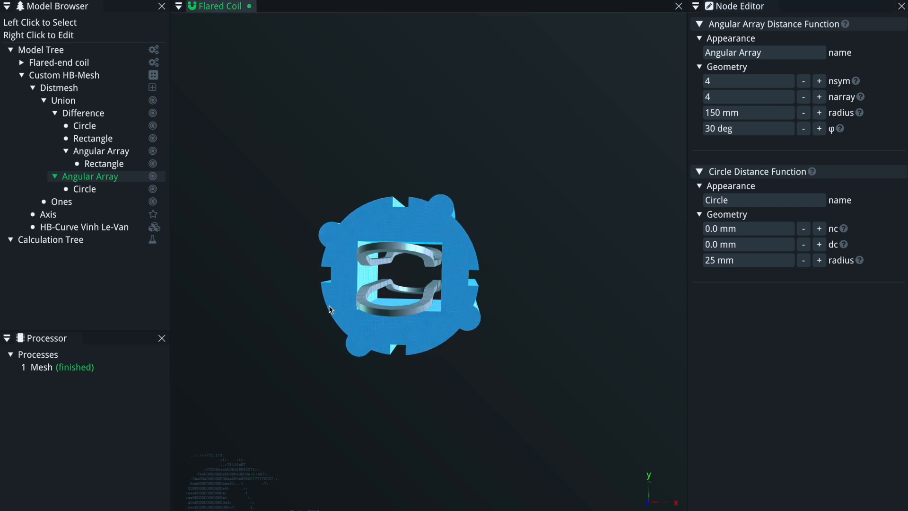
{"action": "middle_click_drag", "start_coordinate": [329, 306], "coordinate": [315, 306]}
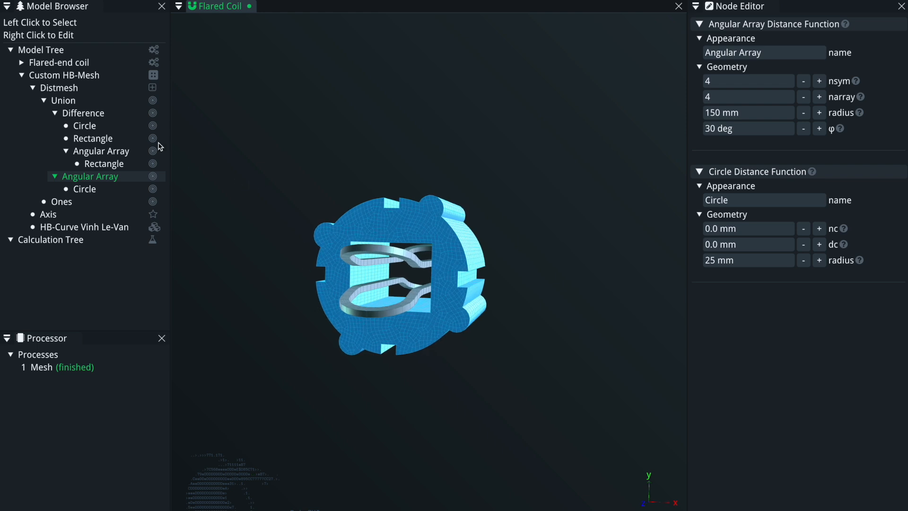
{"action": "right_click", "coordinate": [70, 103]}
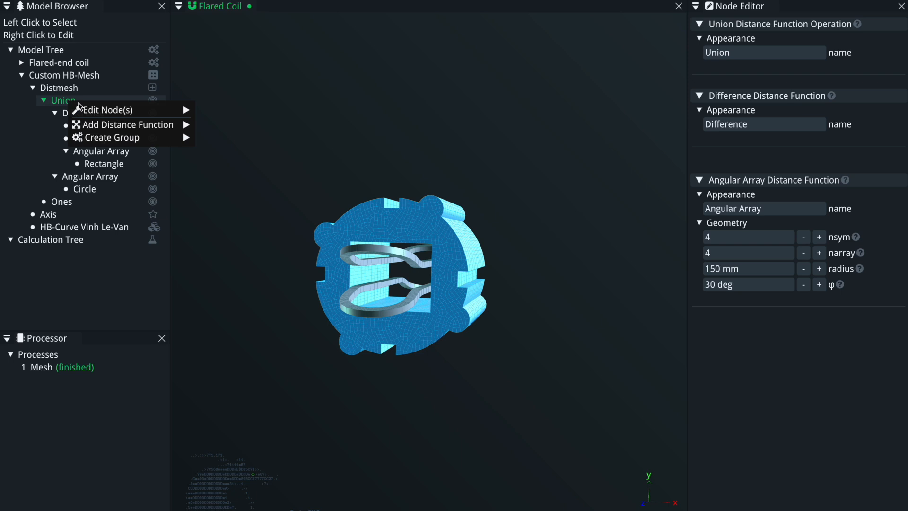
{"action": "left_click", "coordinate": [19, 138]}
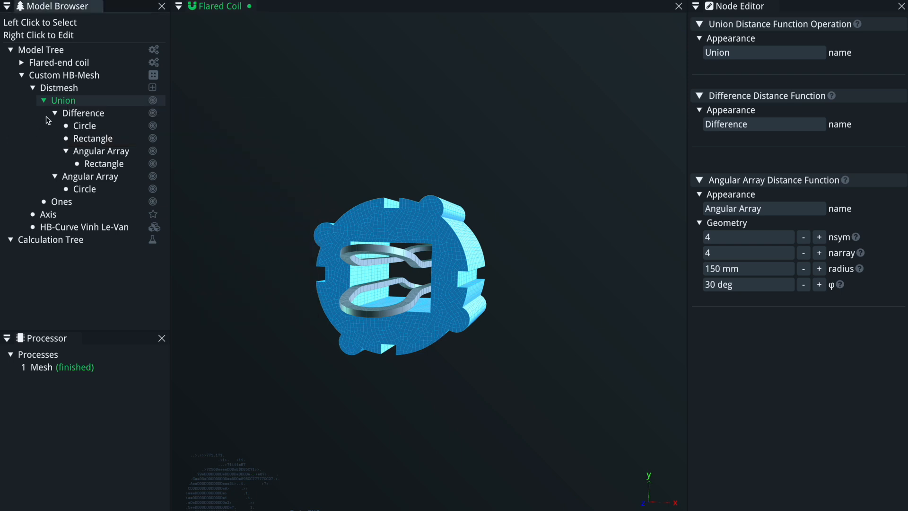
{"action": "right_click", "coordinate": [80, 117]}
{"action": "mouse_move", "coordinate": [142, 137]}
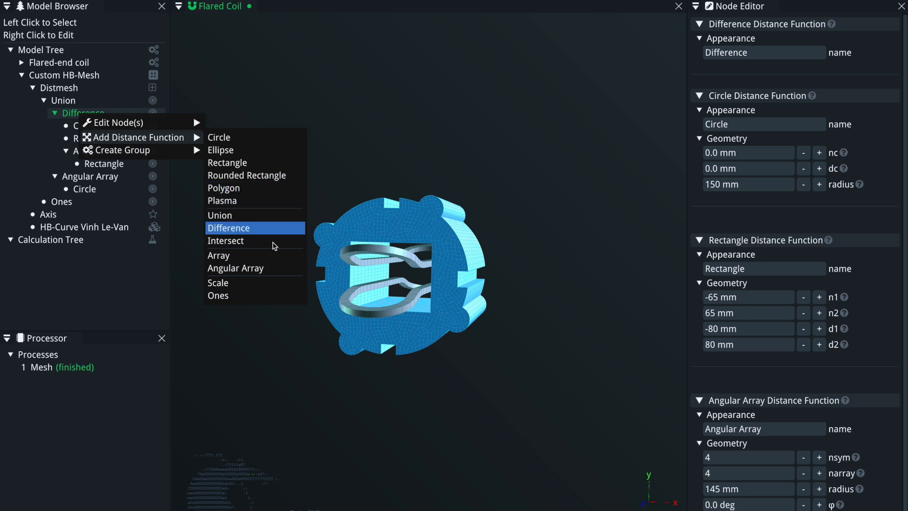
{"action": "left_click", "coordinate": [353, 166]}
{"action": "left_click_drag", "start_coordinate": [456, 348], "coordinate": [360, 331]}
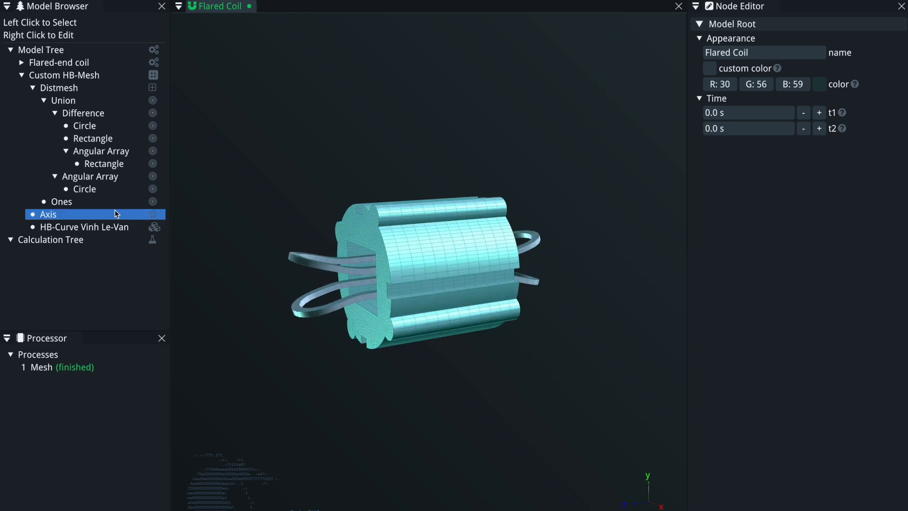
{"action": "left_click", "coordinate": [34, 88]}
{"action": "left_click", "coordinate": [85, 113]}
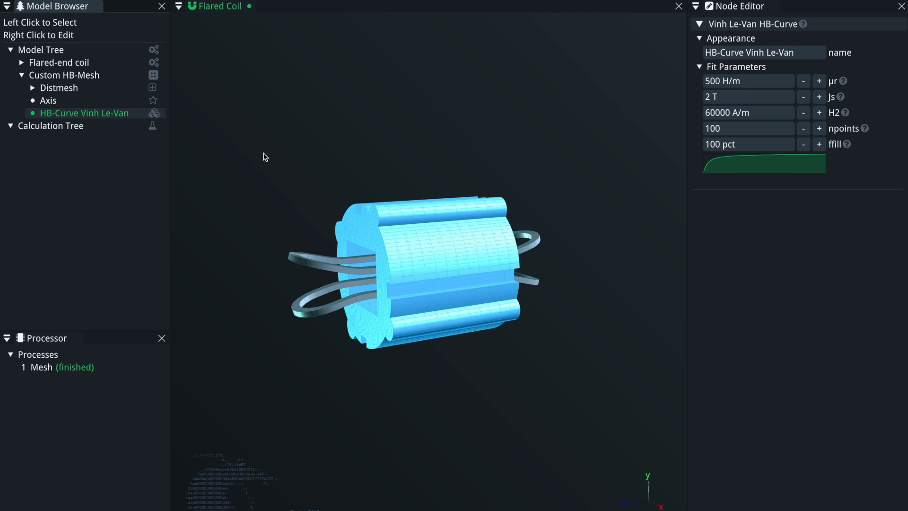
Add a Mesh calculation to the Calculation Tree and run it.
{"action": "right_click", "coordinate": [52, 126]}
{"action": "mouse_move", "coordinate": [101, 174]}
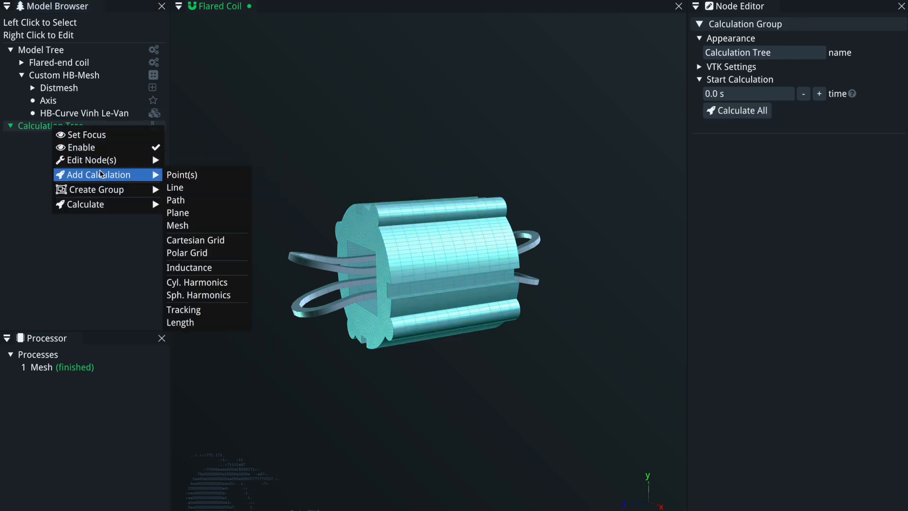
{"action": "left_click", "coordinate": [208, 226]}
{"action": "left_click_drag", "start_coordinate": [361, 340], "coordinate": [623, 307]}
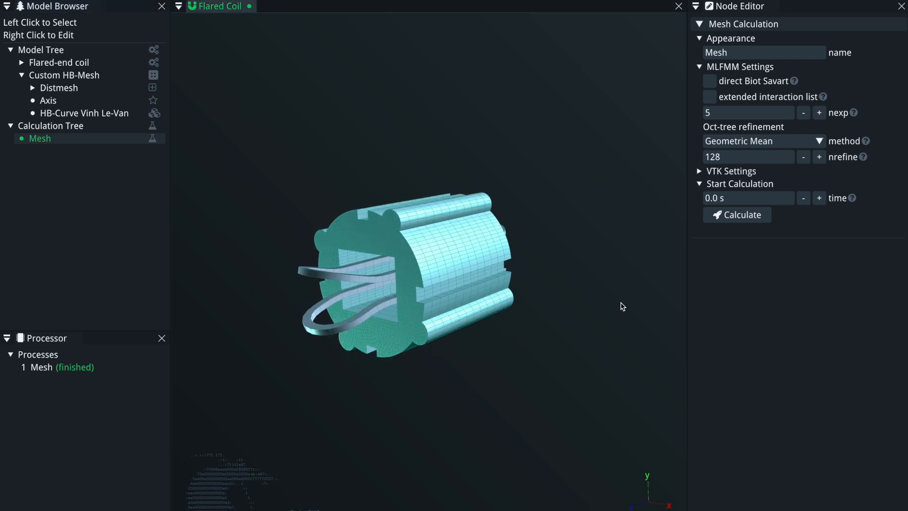
{"action": "left_click", "coordinate": [730, 218]}
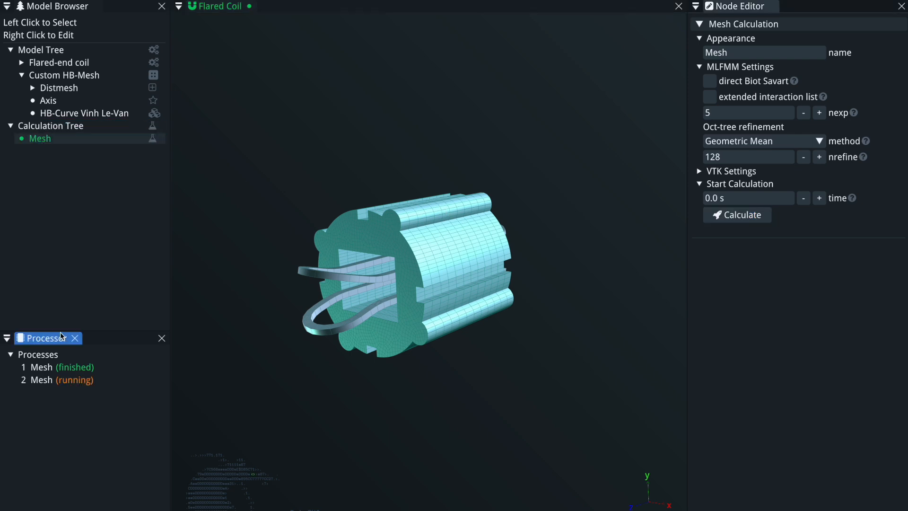
Open the running Mesh process log and scroll through its output.
{"action": "right_click", "coordinate": [65, 380]}
{"action": "left_click", "coordinate": [98, 432]}
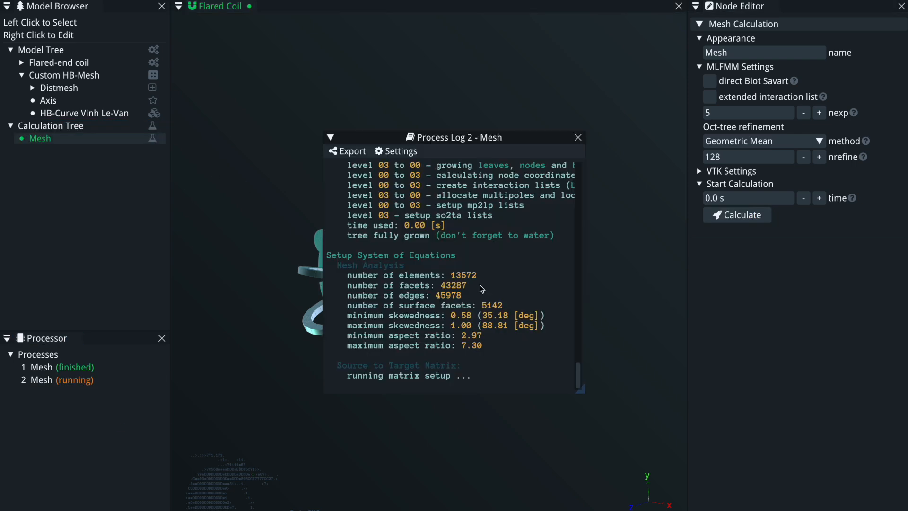
{"action": "scroll", "coordinate": [483, 260], "scroll_direction": "up", "scroll_amount": 5}
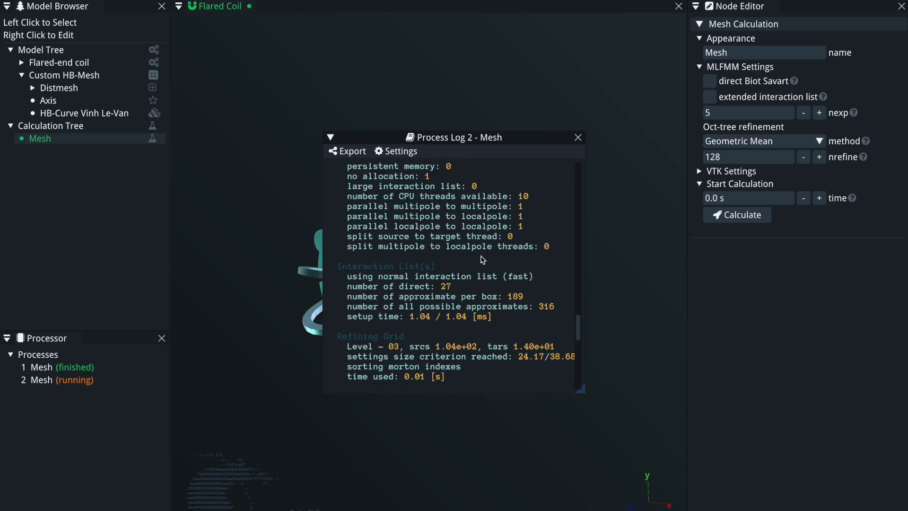
{"action": "scroll", "coordinate": [483, 260], "scroll_direction": "down", "scroll_amount": 5}
{"action": "left_click_drag", "start_coordinate": [456, 144], "coordinate": [391, 121]}
{"action": "left_click_drag", "start_coordinate": [515, 370], "coordinate": [597, 433]}
{"action": "scroll", "coordinate": [497, 337], "scroll_direction": "up", "scroll_amount": 14}
{"action": "scroll", "coordinate": [499, 339], "scroll_direction": "up", "scroll_amount": 15}
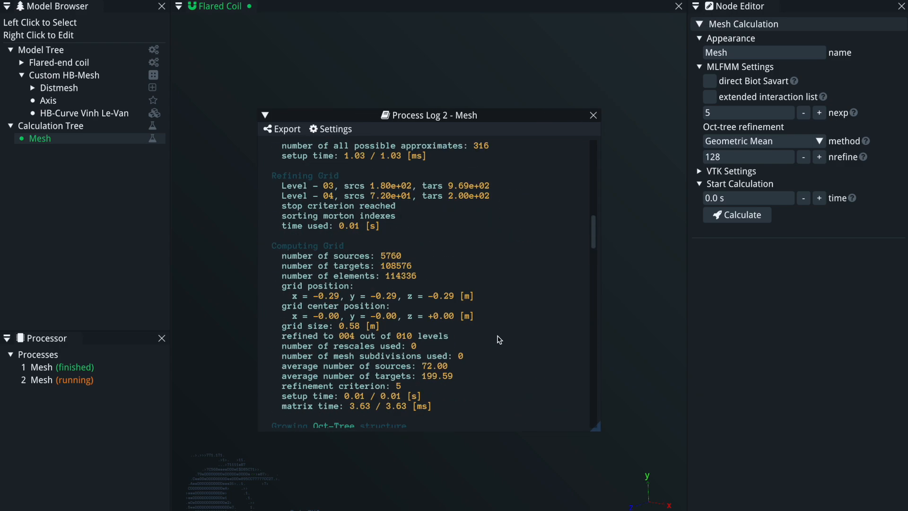
{"action": "scroll", "coordinate": [499, 339], "scroll_direction": "down", "scroll_amount": 6}
{"action": "scroll", "coordinate": [499, 339], "scroll_direction": "down", "scroll_amount": 10}
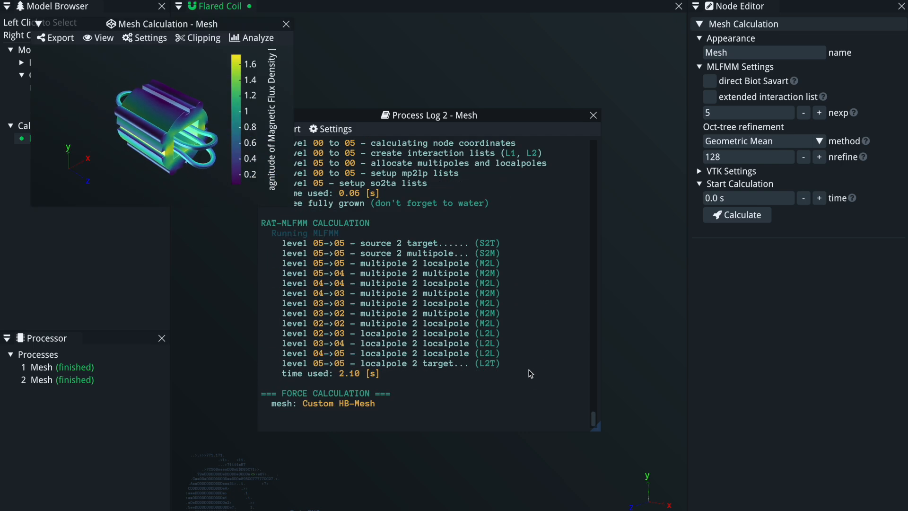
{"action": "left_click", "coordinate": [593, 115]}
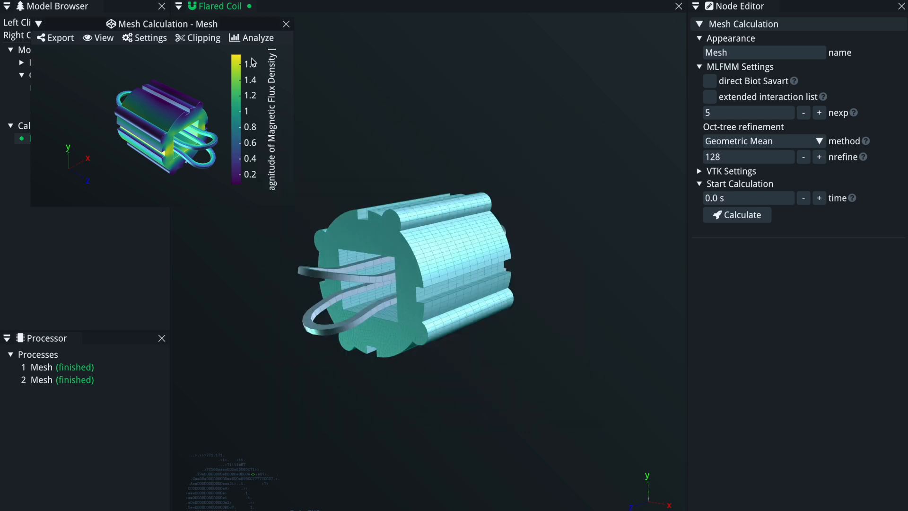
Dock the Mesh Calculation result view and inspect the magnetic flux density on the yoke.
{"action": "left_click_drag", "start_coordinate": [203, 31], "coordinate": [436, 270]}
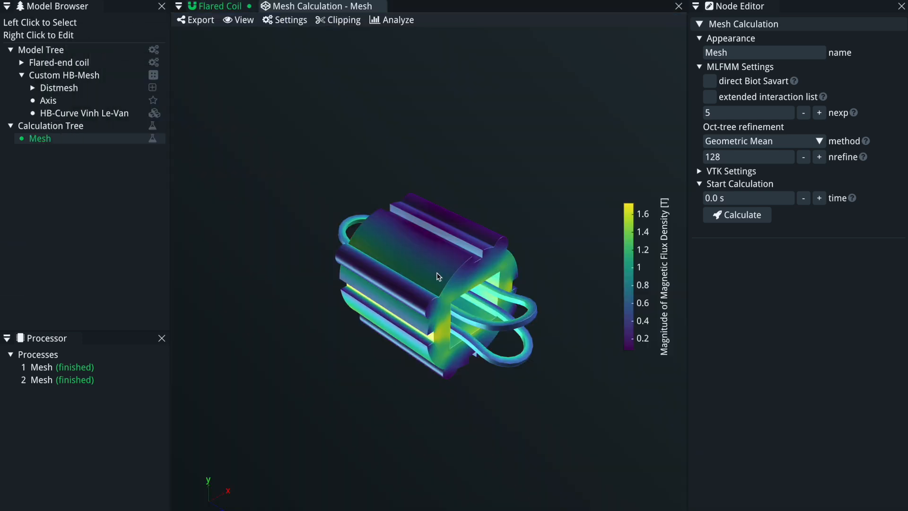
{"action": "left_click_drag", "start_coordinate": [396, 314], "coordinate": [255, 326]}
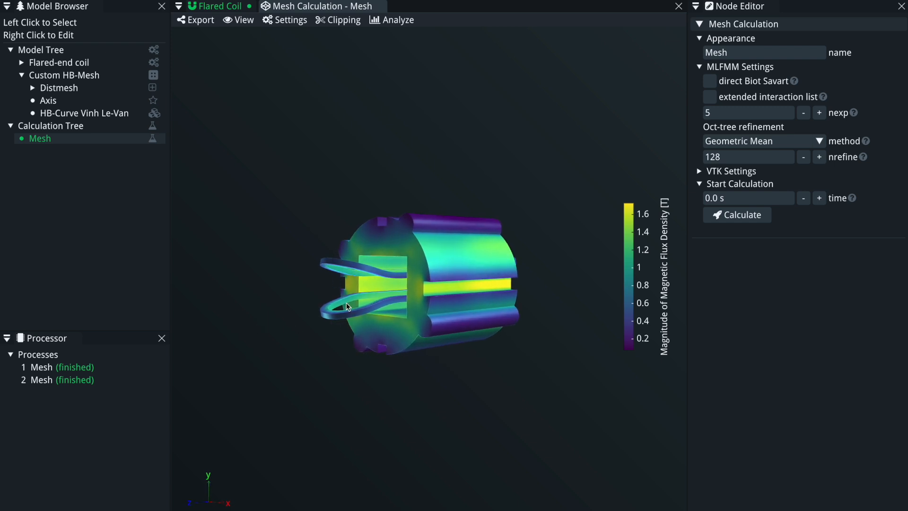
{"action": "left_click_drag", "start_coordinate": [436, 301], "coordinate": [500, 306]}
{"action": "left_click_drag", "start_coordinate": [420, 343], "coordinate": [286, 300]}
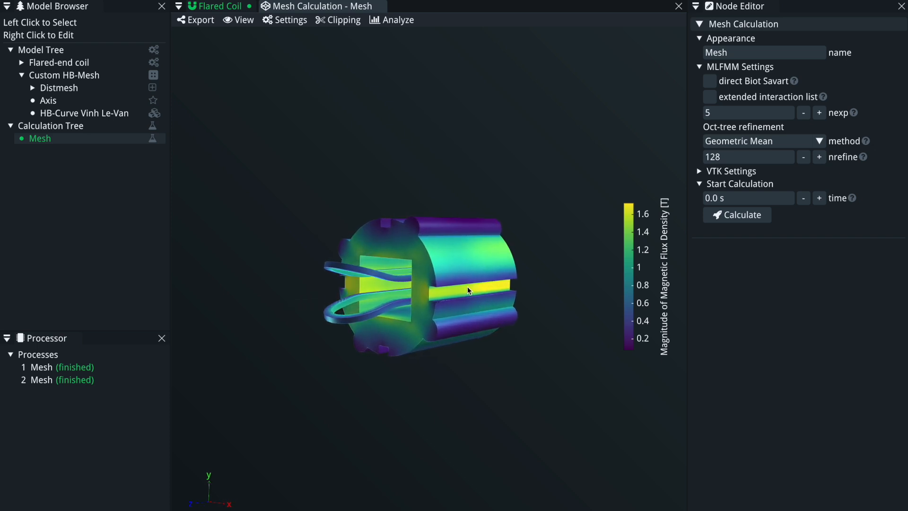
{"action": "left_click_drag", "start_coordinate": [473, 283], "coordinate": [343, 250]}
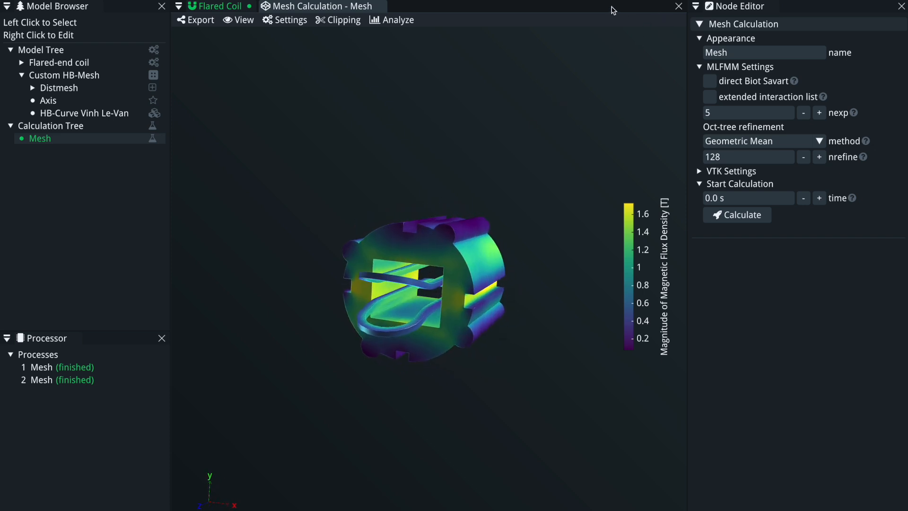
{"action": "left_click", "coordinate": [380, 6]}
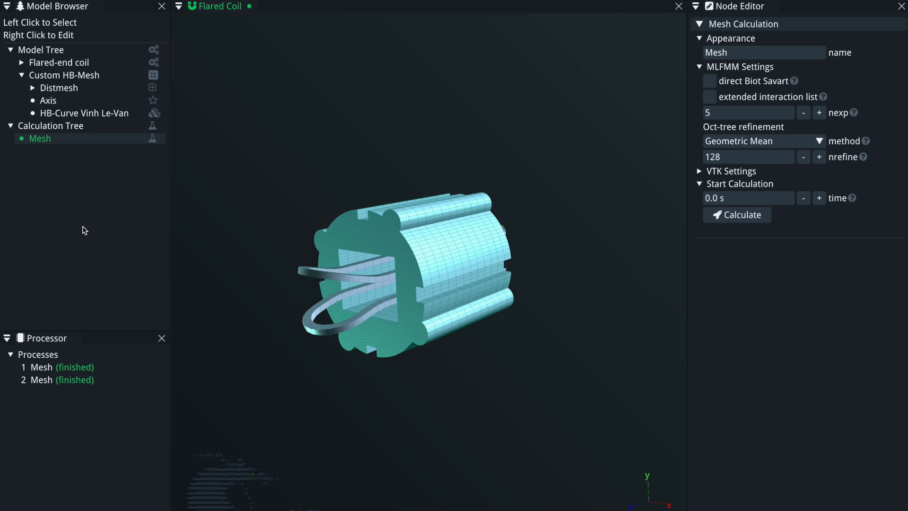
Lengthen the Axis path's ell by three increments.
{"action": "left_click_drag", "start_coordinate": [484, 255], "coordinate": [387, 214]}
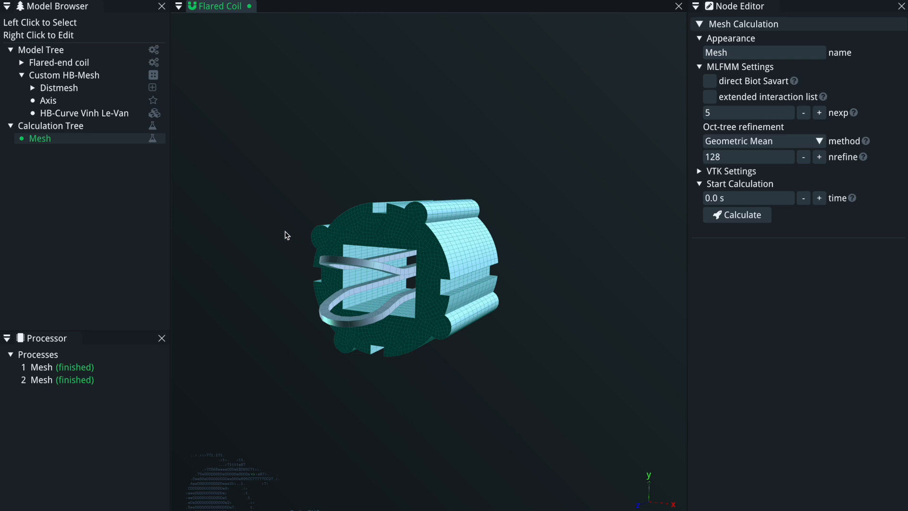
{"action": "left_click_drag", "start_coordinate": [437, 342], "coordinate": [371, 252]}
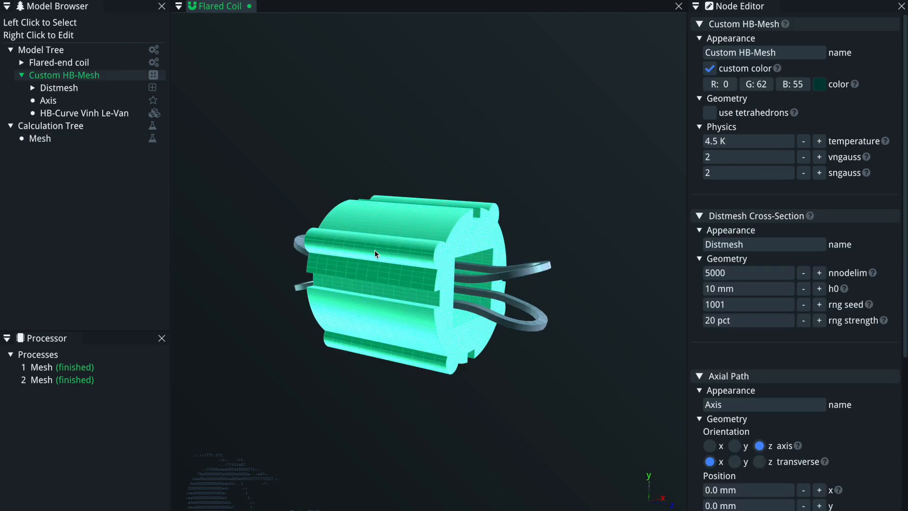
{"action": "left_click", "coordinate": [48, 100]}
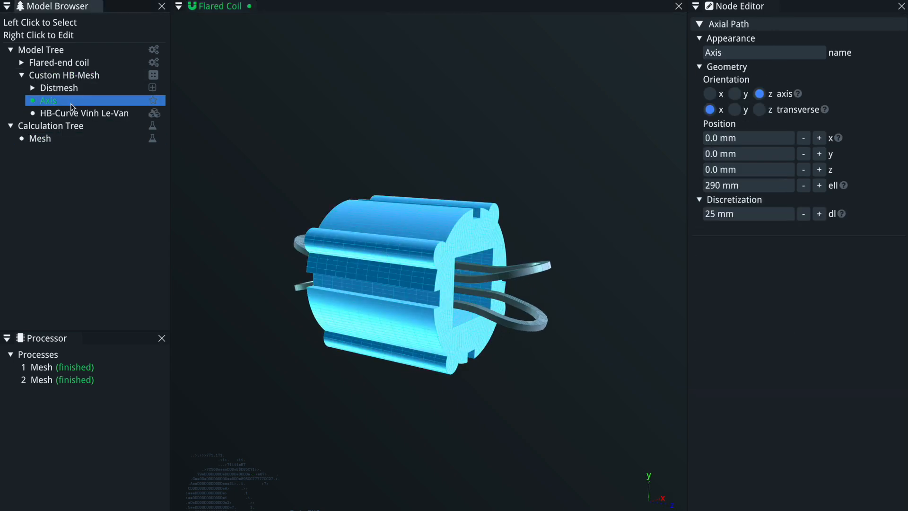
{"action": "left_click", "coordinate": [819, 184]}
{"action": "left_click", "coordinate": [819, 185]}
{"action": "left_click", "coordinate": [819, 185]}
Rerun the Mesh calculation and open the new process's log.
{"action": "left_click_drag", "start_coordinate": [593, 387], "coordinate": [284, 284]}
{"action": "left_click", "coordinate": [87, 140]}
{"action": "left_click", "coordinate": [754, 215]}
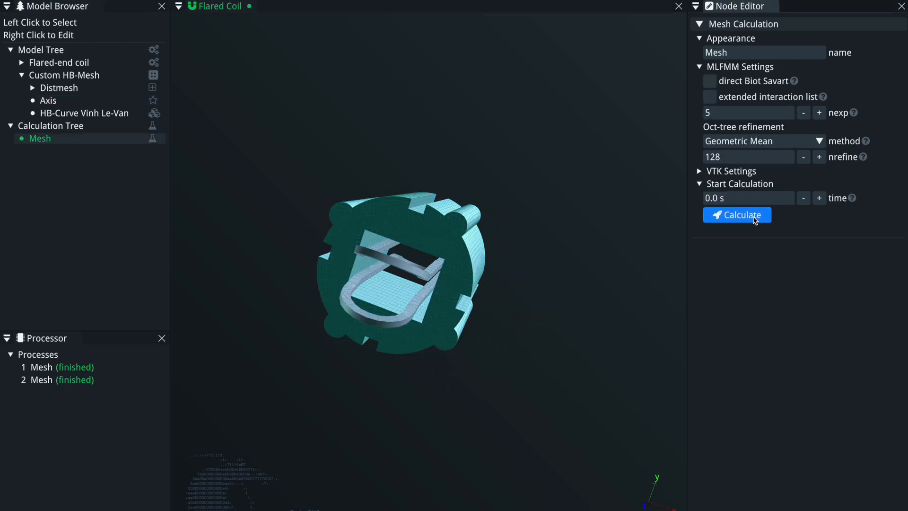
{"action": "right_click", "coordinate": [84, 395]}
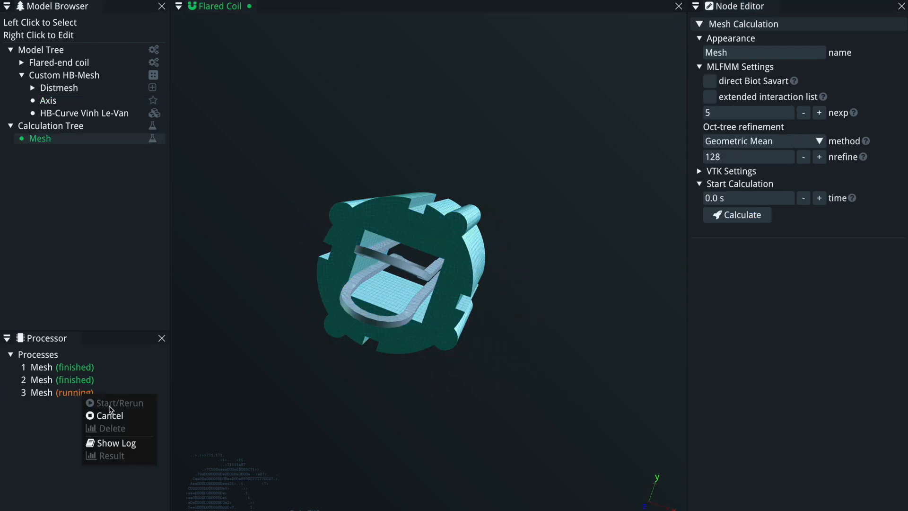
{"action": "left_click", "coordinate": [112, 442]}
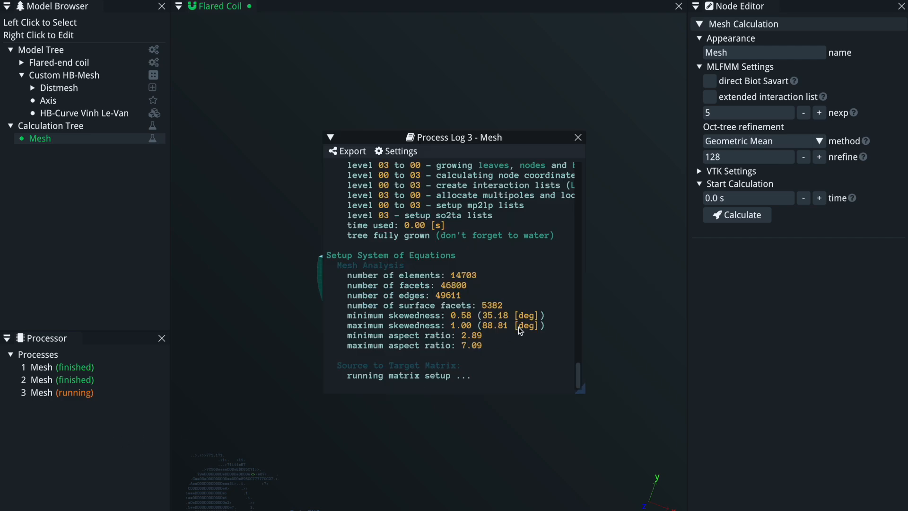
{"action": "left_click_drag", "start_coordinate": [471, 141], "coordinate": [196, 147]}
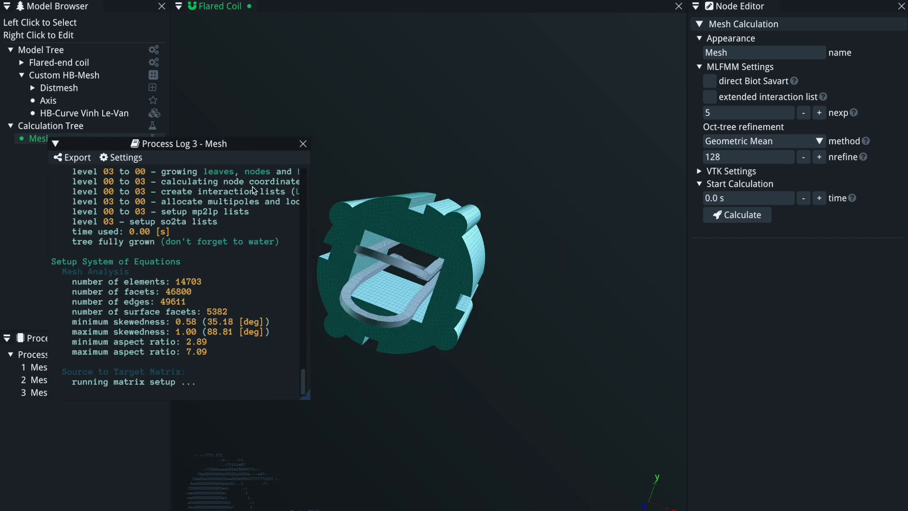
{"action": "left_click_drag", "start_coordinate": [498, 317], "coordinate": [378, 359]}
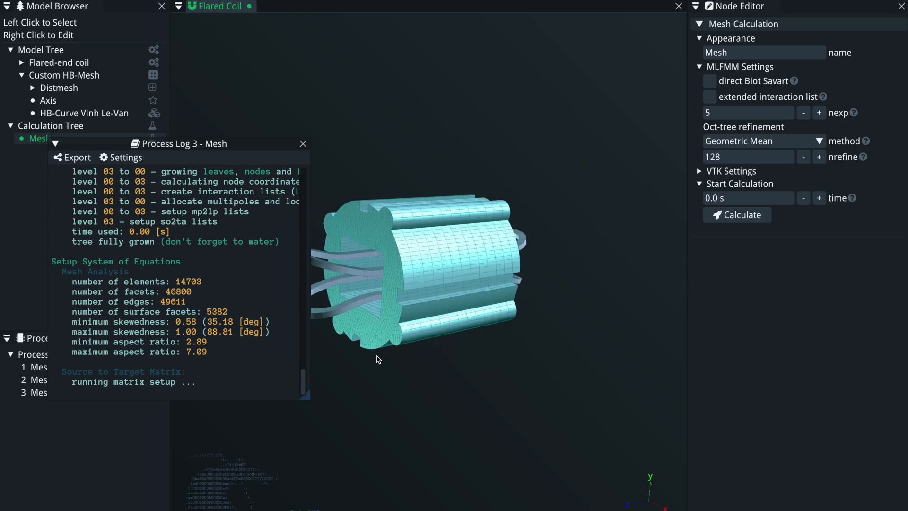
Follow the Mesh process log to completion and reposition the Mesh Calculation result view.
{"action": "left_click_drag", "start_coordinate": [180, 148], "coordinate": [510, 108]}
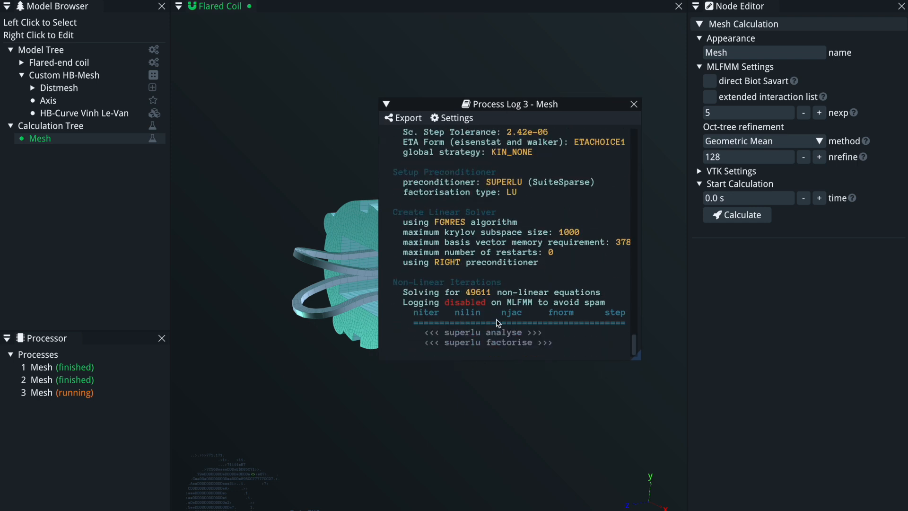
{"action": "left_click_drag", "start_coordinate": [510, 361], "coordinate": [511, 402]}
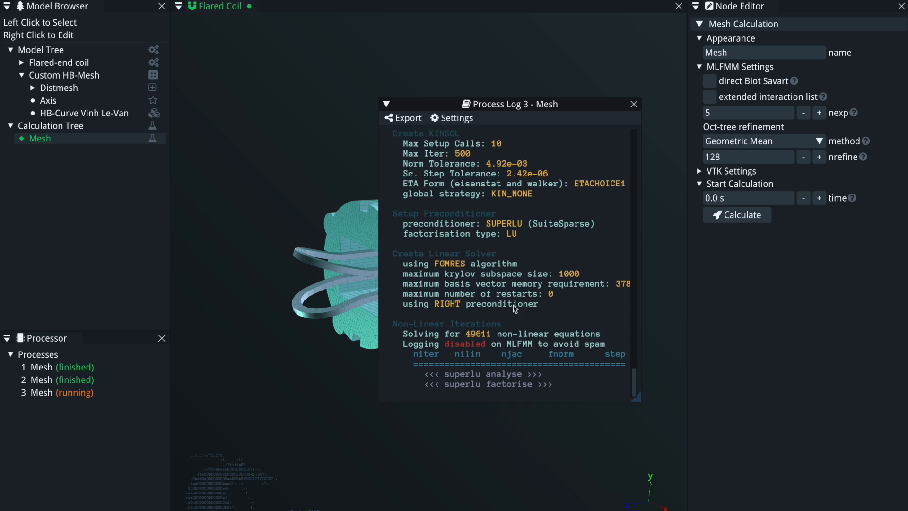
{"action": "left_click_drag", "start_coordinate": [534, 107], "coordinate": [692, 104]}
{"action": "left_click_drag", "start_coordinate": [443, 248], "coordinate": [498, 265]}
{"action": "left_click_drag", "start_coordinate": [662, 110], "coordinate": [551, 89]}
{"action": "left_click_drag", "start_coordinate": [353, 308], "coordinate": [297, 313]}
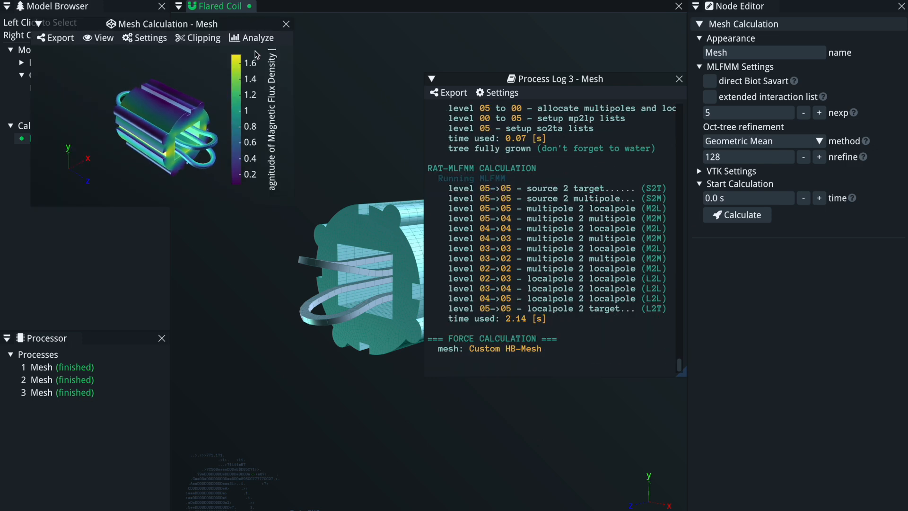
{"action": "left_click_drag", "start_coordinate": [223, 29], "coordinate": [641, 265]}
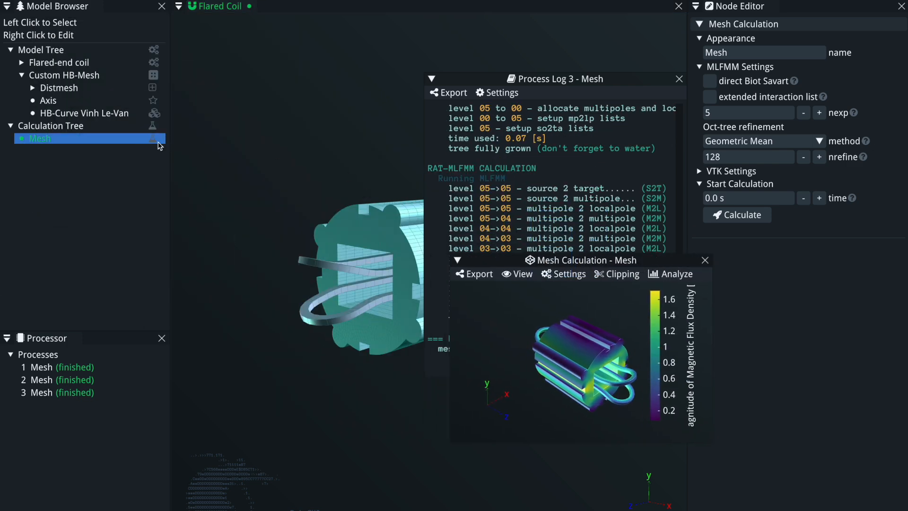
Add a Plane calculation to the Calculation Tree and close the Mesh log and result windows.
{"action": "right_click", "coordinate": [57, 132]}
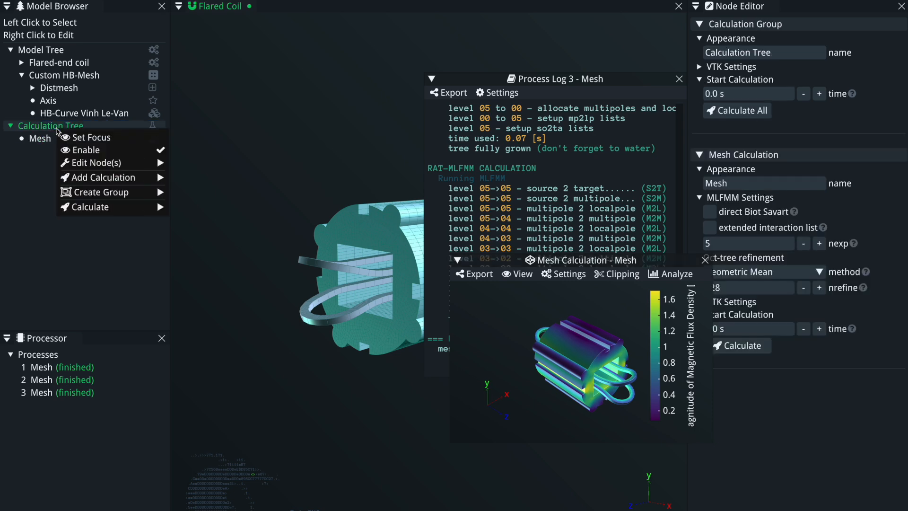
{"action": "mouse_move", "coordinate": [101, 178]}
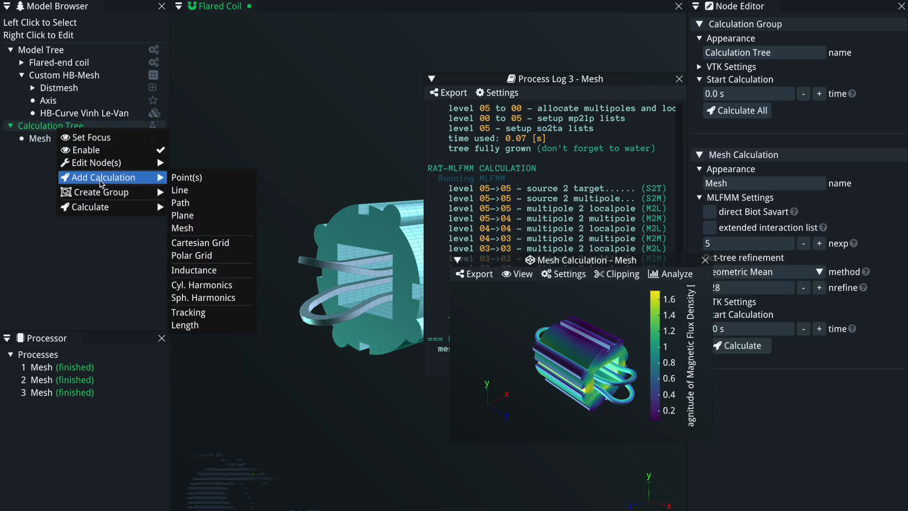
{"action": "left_click", "coordinate": [196, 216]}
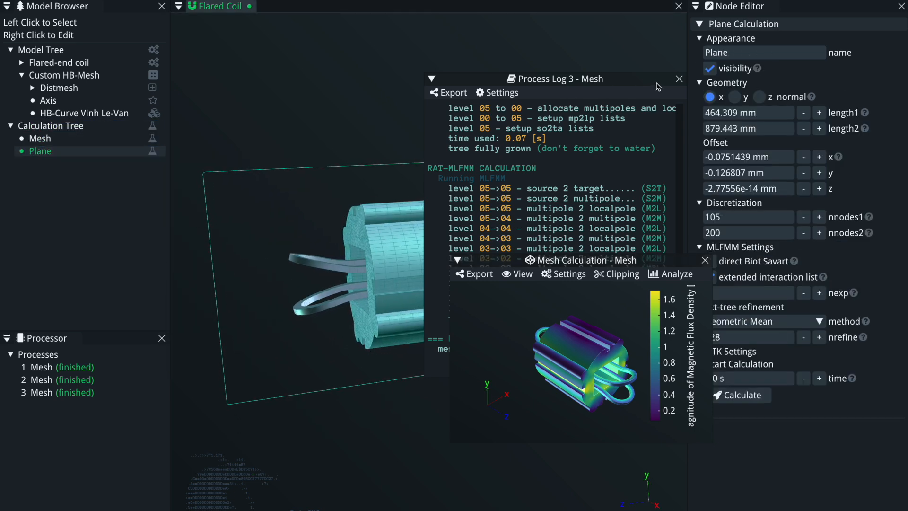
{"action": "left_click", "coordinate": [679, 78]}
{"action": "left_click", "coordinate": [704, 260]}
Run the Plane calculation and open its process log.
{"action": "left_click_drag", "start_coordinate": [492, 316], "coordinate": [502, 306]}
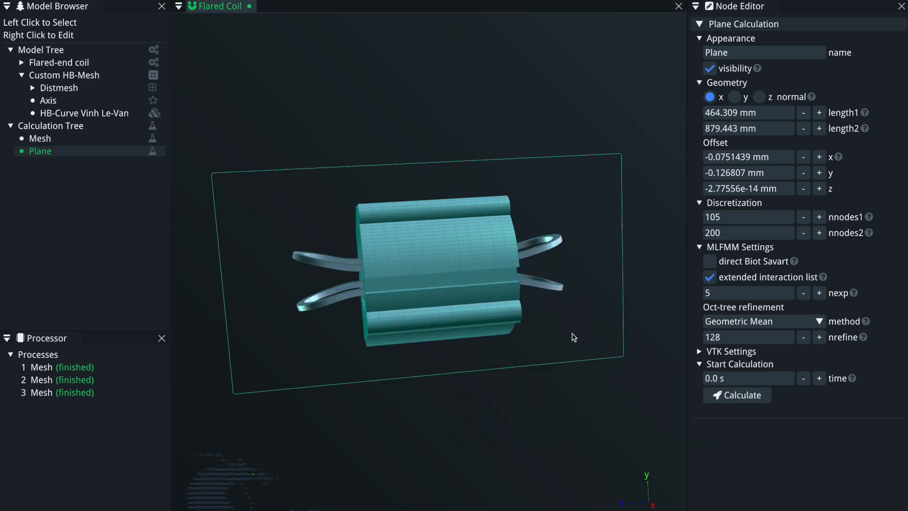
{"action": "left_click", "coordinate": [757, 398]}
{"action": "right_click", "coordinate": [81, 409]}
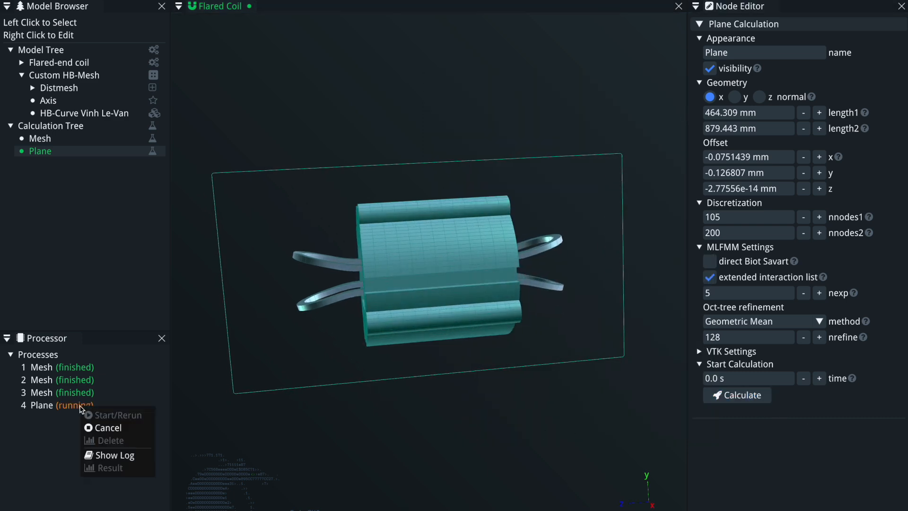
{"action": "left_click", "coordinate": [116, 454]}
Follow the Plane process log and open the Plane calculation result.
{"action": "left_click_drag", "start_coordinate": [468, 152], "coordinate": [711, 228]}
{"action": "left_click_drag", "start_coordinate": [283, 305], "coordinate": [406, 192]}
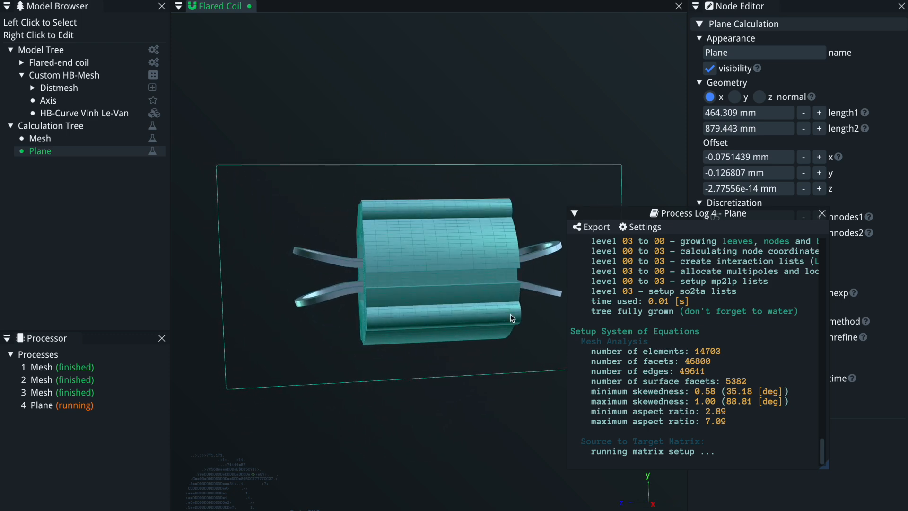
{"action": "left_click_drag", "start_coordinate": [709, 215], "coordinate": [526, 91]}
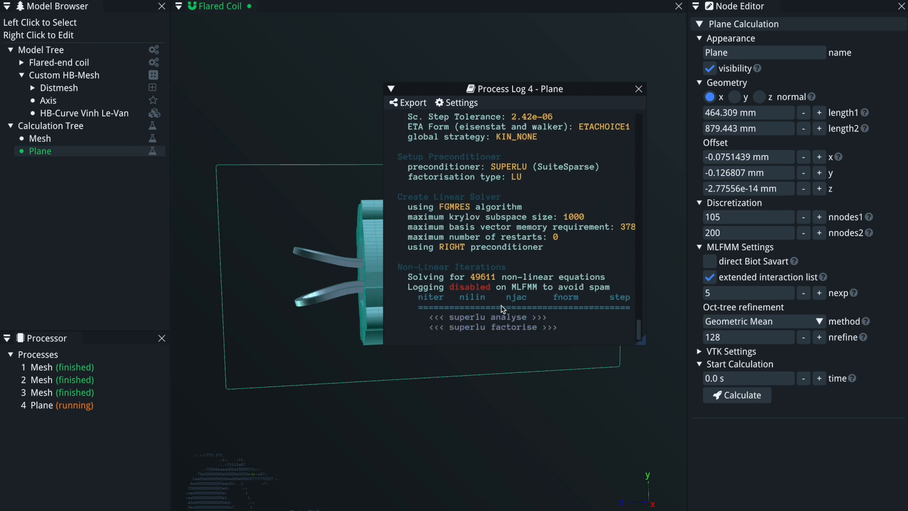
{"action": "left_click", "coordinate": [73, 407]}
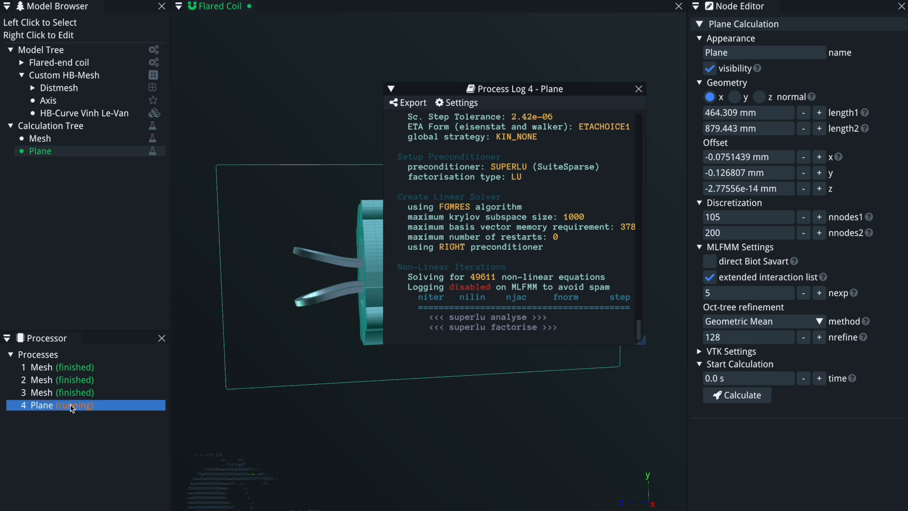
{"action": "right_click", "coordinate": [72, 408]}
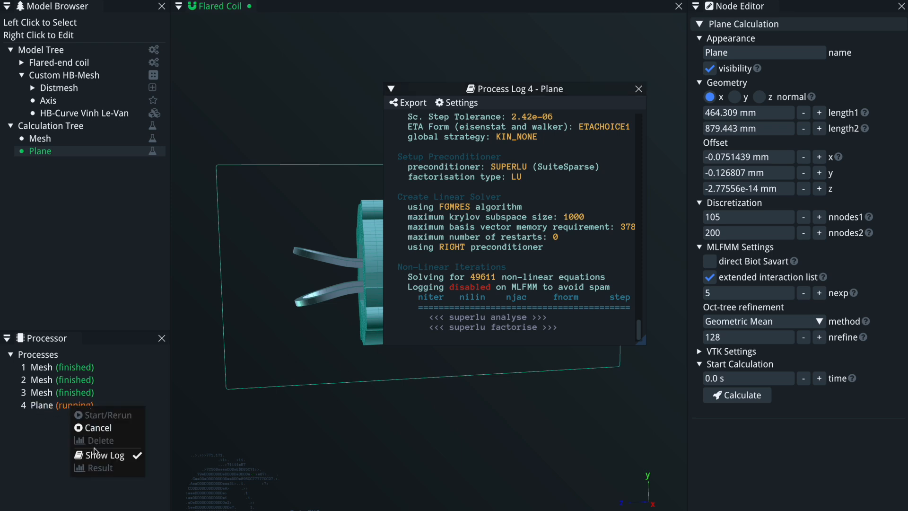
{"action": "left_click", "coordinate": [563, 263]}
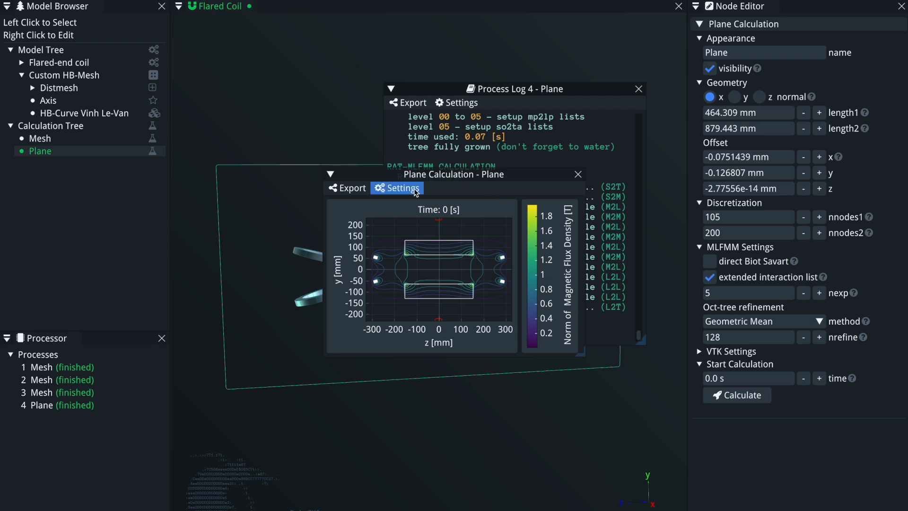
Enable the heatmap plot in the Plane result's settings.
{"action": "left_click", "coordinate": [397, 188]}
{"action": "mouse_move", "coordinate": [412, 232]}
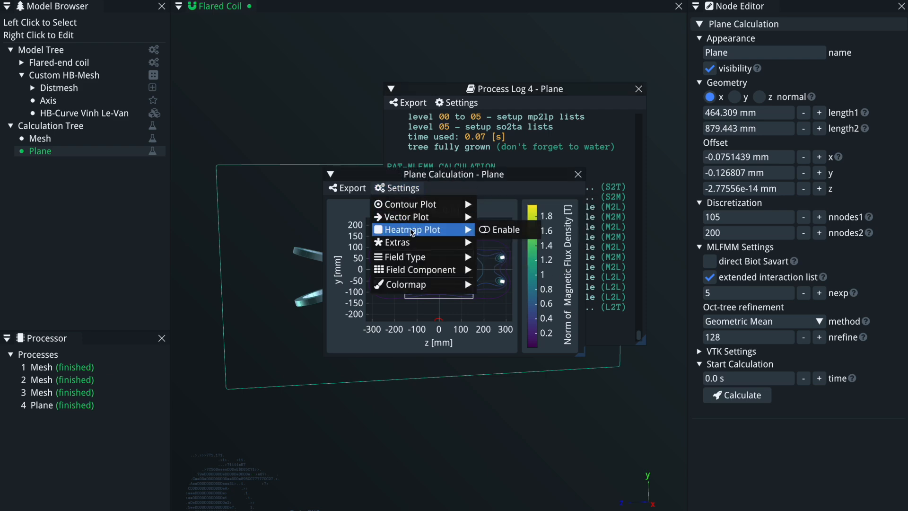
{"action": "left_click", "coordinate": [494, 230]}
Dock the Plane result view to inspect the flux density map and close it, keeping the model open.
{"action": "left_click_drag", "start_coordinate": [432, 175], "coordinate": [323, 254]}
{"action": "left_click", "coordinate": [638, 89]}
{"action": "left_click_drag", "start_coordinate": [389, 253], "coordinate": [442, 265]}
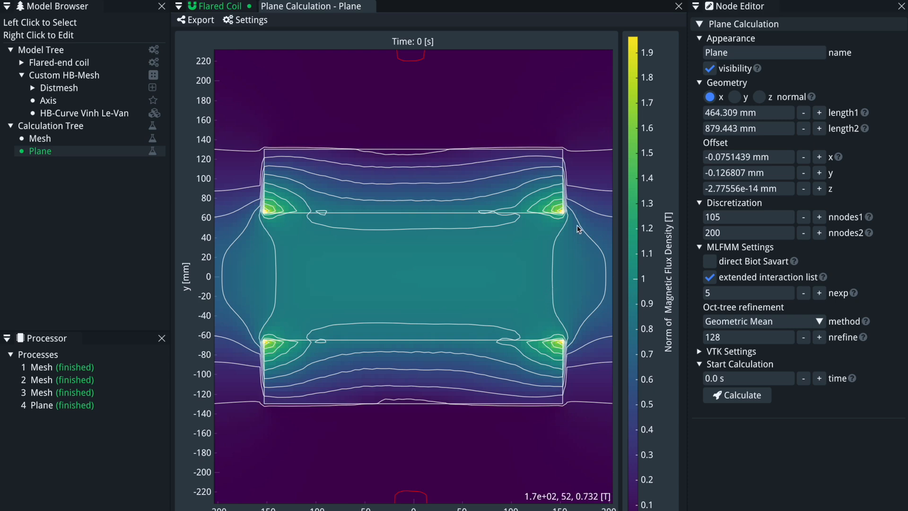
{"action": "left_click", "coordinate": [678, 6]}
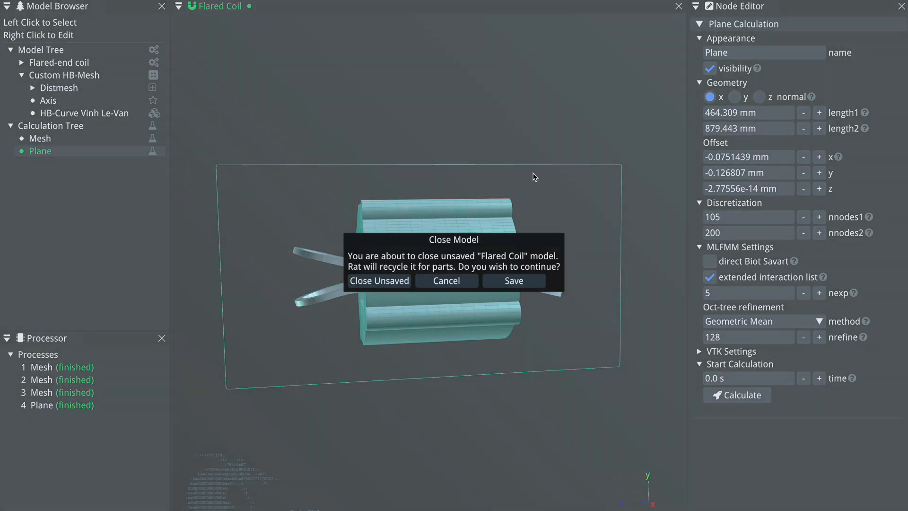
{"action": "left_click", "coordinate": [437, 280]}
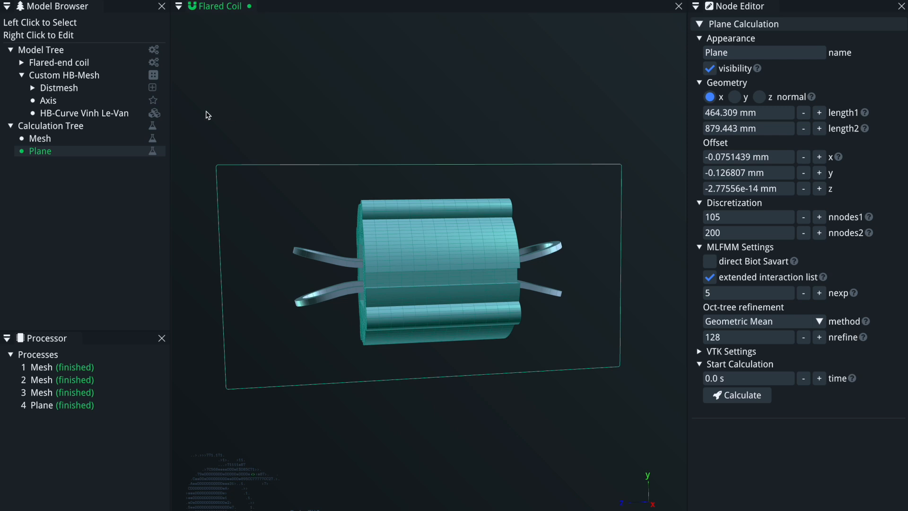
Replace the Custom HB-Mesh's HB-curve with an HB-Curve Table.
{"action": "right_click", "coordinate": [86, 77]}
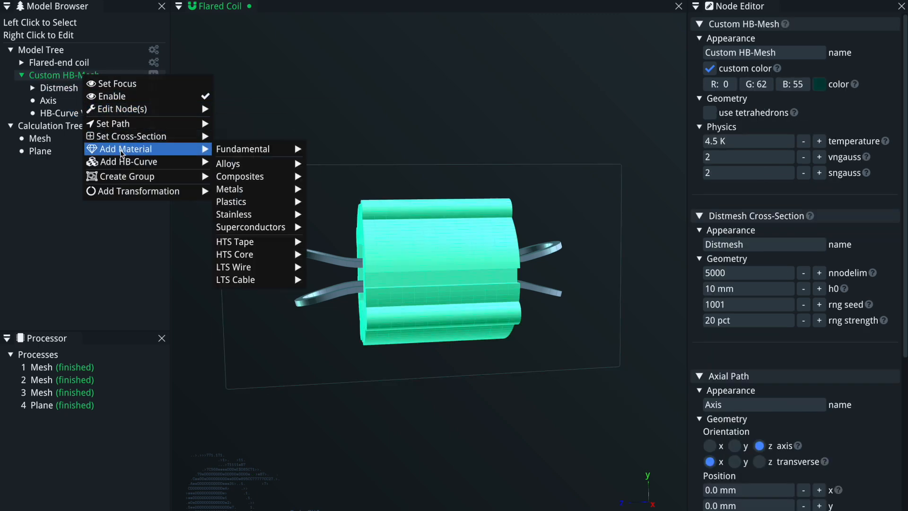
{"action": "mouse_move", "coordinate": [152, 162]}
{"action": "left_click", "coordinate": [249, 176]}
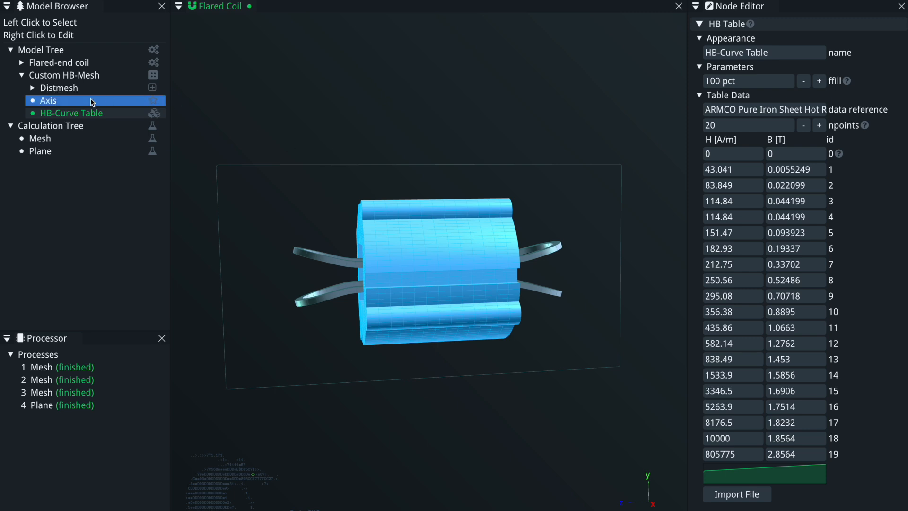
Set the Custom HB-Mesh's cross-section to a Distmesh.
{"action": "right_click", "coordinate": [66, 91]}
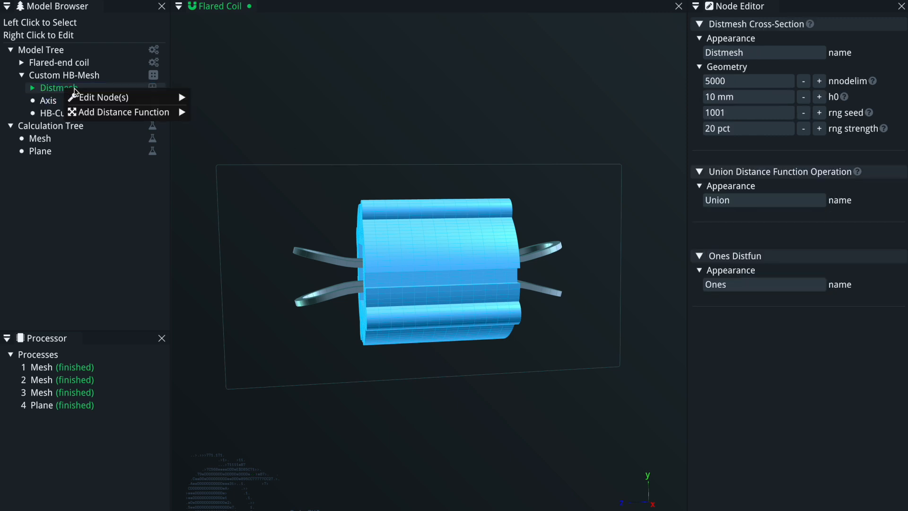
{"action": "left_click", "coordinate": [49, 78]}
{"action": "right_click", "coordinate": [49, 78]}
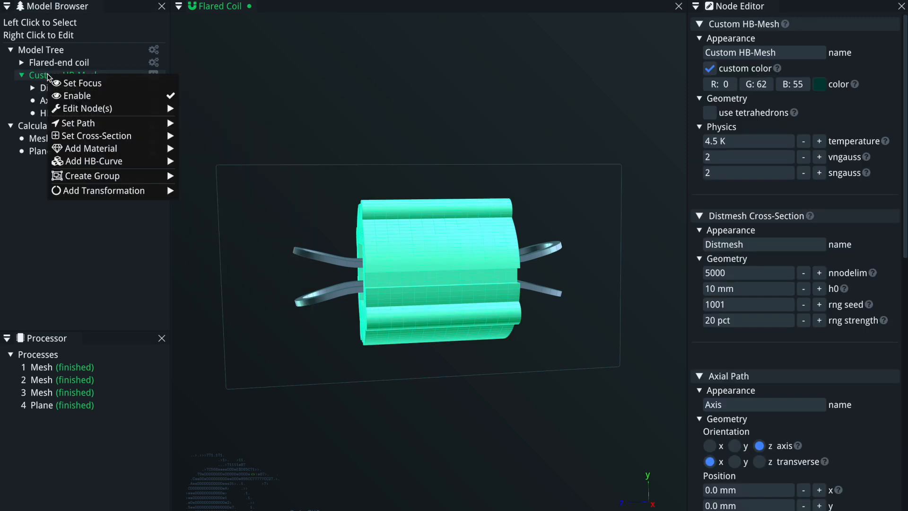
{"action": "mouse_move", "coordinate": [109, 137]}
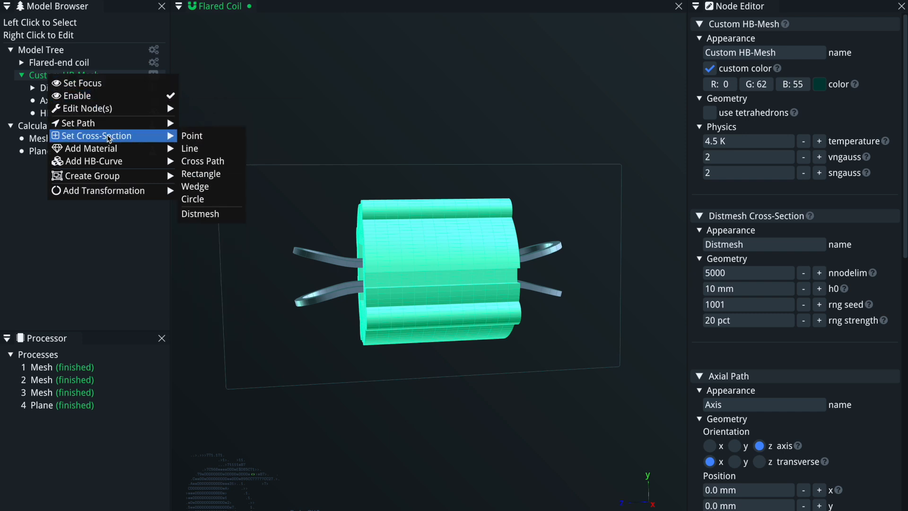
{"action": "left_click", "coordinate": [214, 215]}
Browse the HB-Mesh types available for adding to the Model Tree.
{"action": "right_click", "coordinate": [61, 51]}
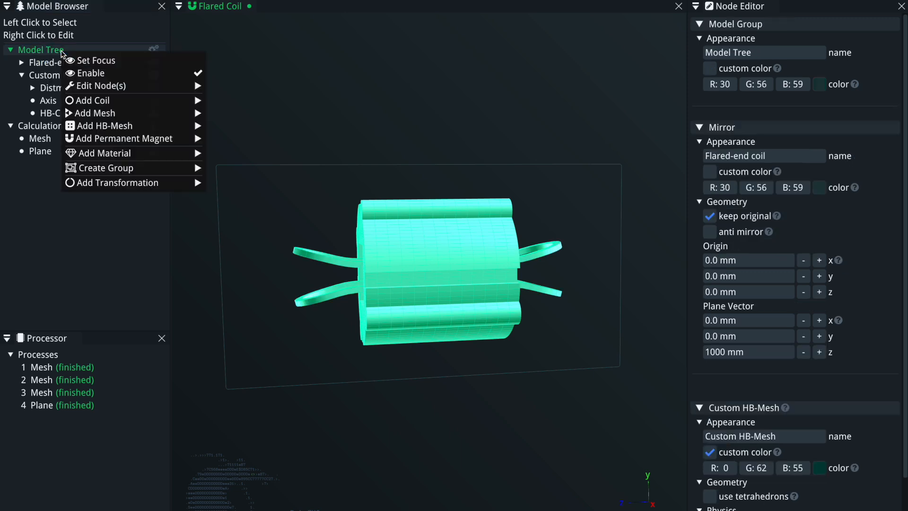
{"action": "mouse_move", "coordinate": [192, 126]}
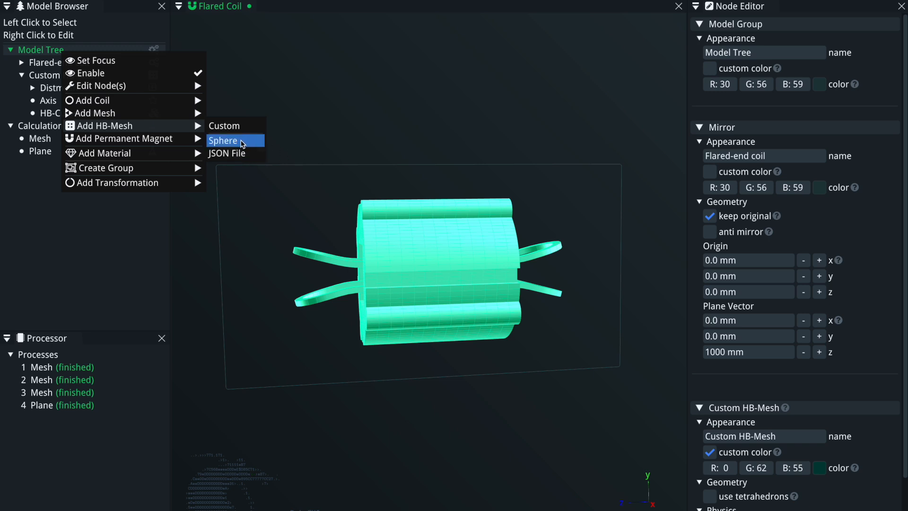
{"action": "left_click", "coordinate": [325, 138]}
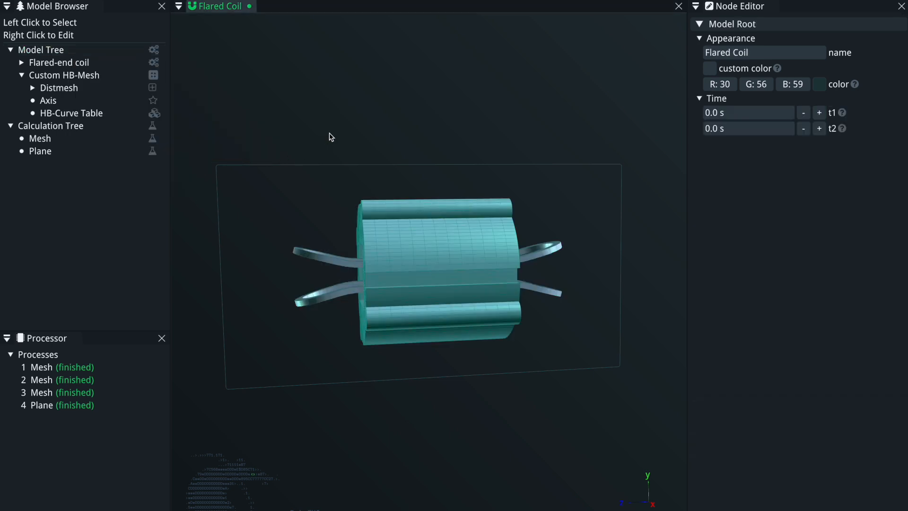